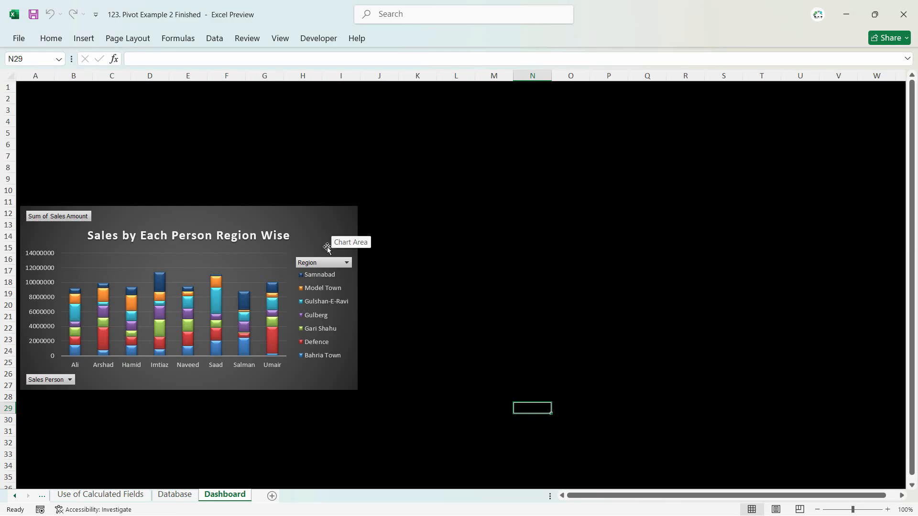
- Review the Database, Use of Calculated Fields, Rules and Beverage Wise Cont as percentag sheets
left_click(155, 497)
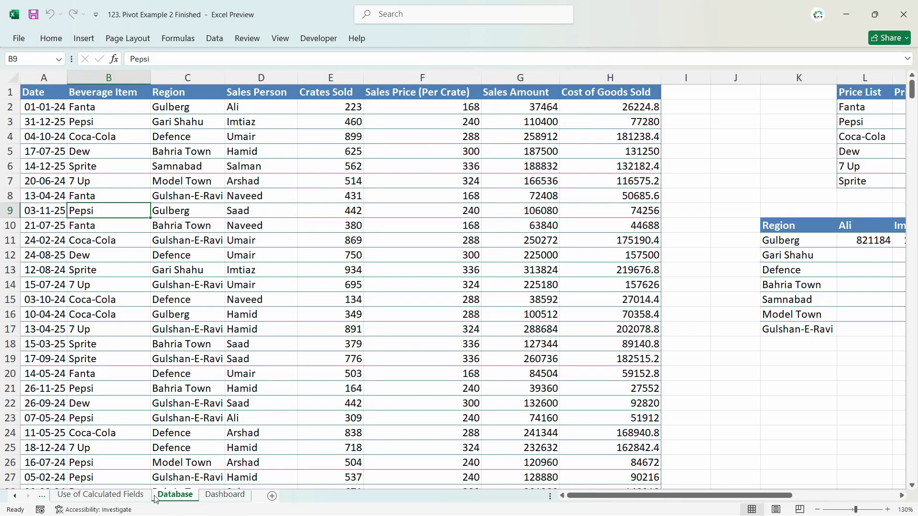
left_click(111, 495)
left_click(19, 499)
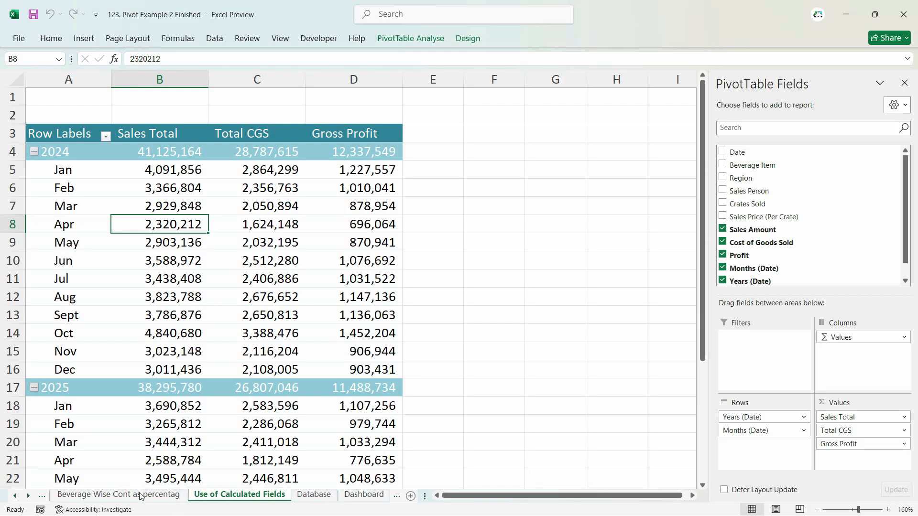
left_click(124, 497)
left_click(65, 495)
left_click(158, 499)
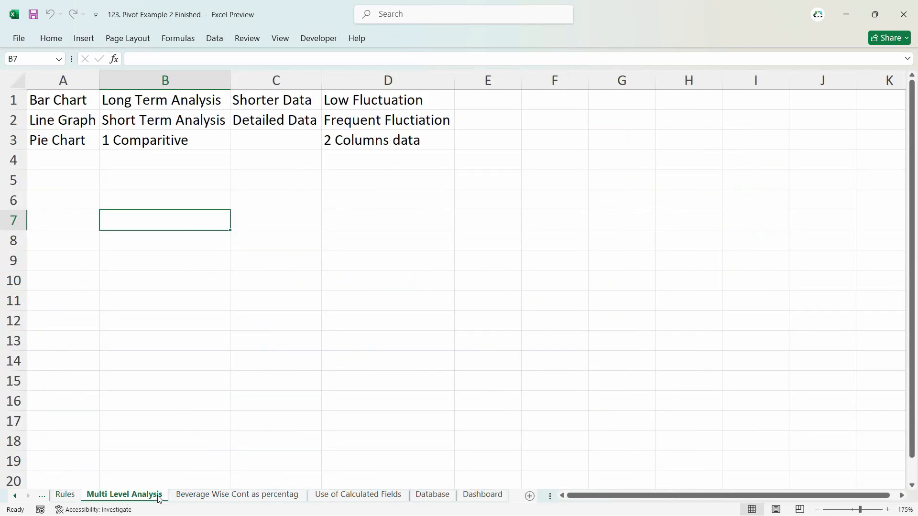
left_click(215, 495)
left_click(332, 496)
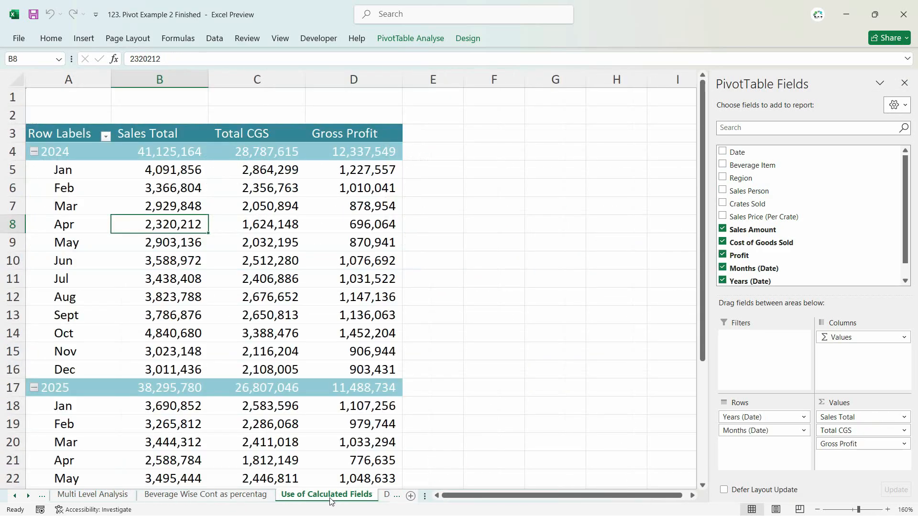
left_click(227, 500)
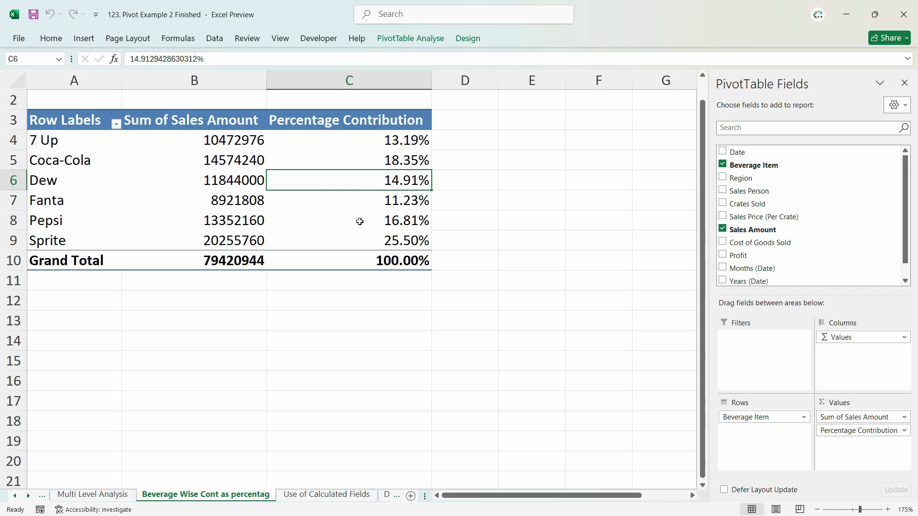
- Examine the Multi Level Analysis, Sales Person Region Wise Sales and Rules sheets and the Dashboard chart
left_click(93, 495)
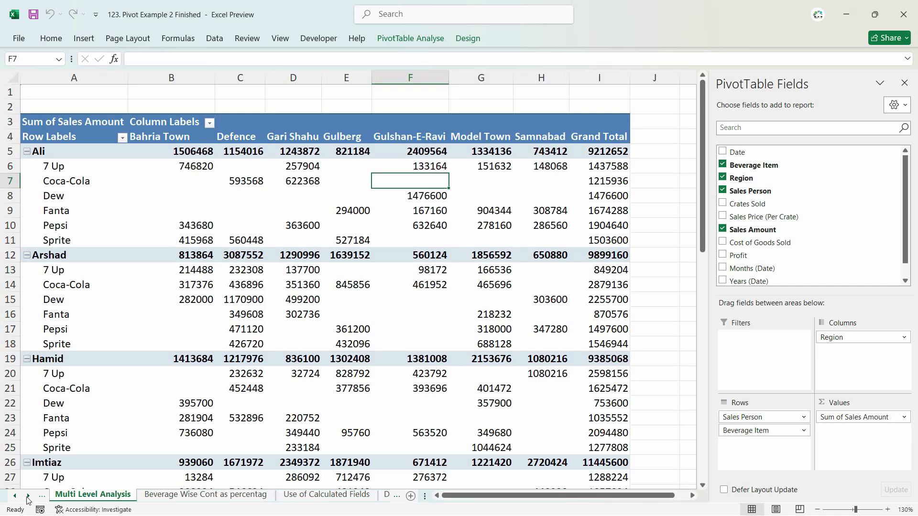
left_click(14, 497)
left_click(129, 497)
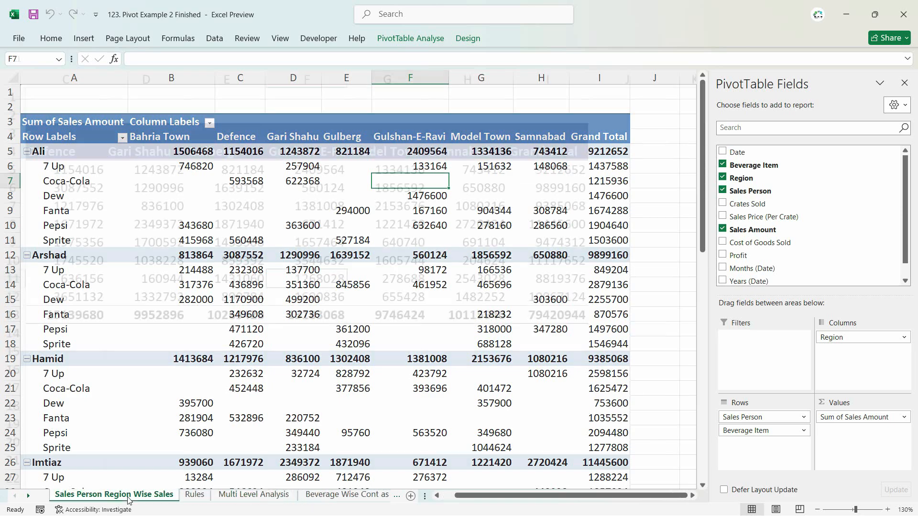
left_click_drag(574, 495, 525, 495)
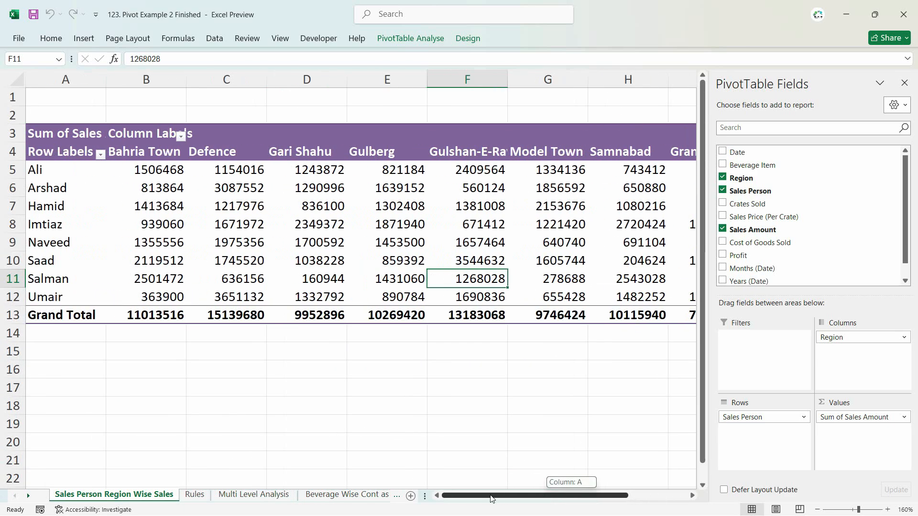
left_click(195, 495)
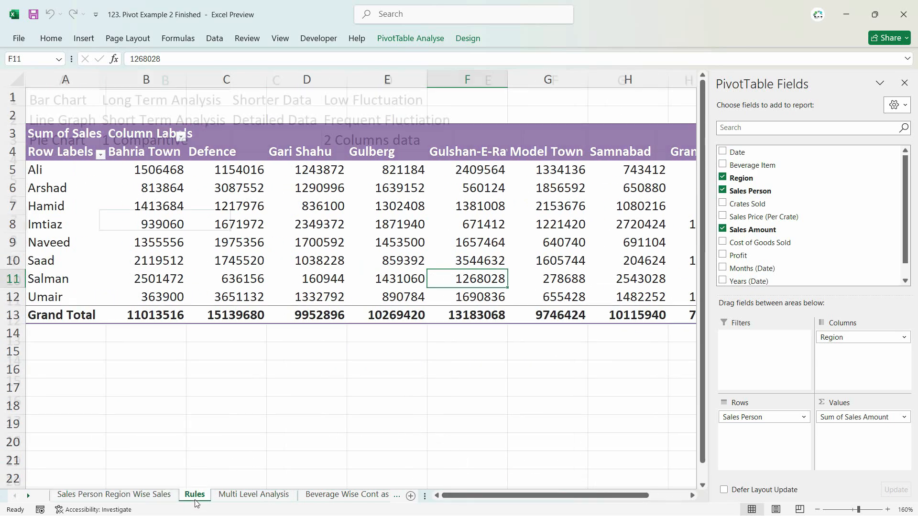
left_click(367, 495)
left_click(363, 495)
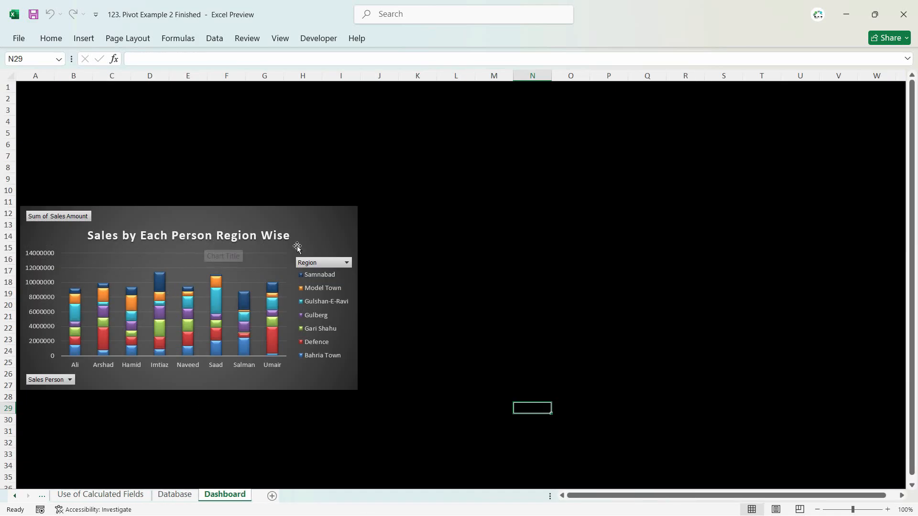
left_click(338, 238)
left_click(379, 351)
scroll(110, 497, "up", 5)
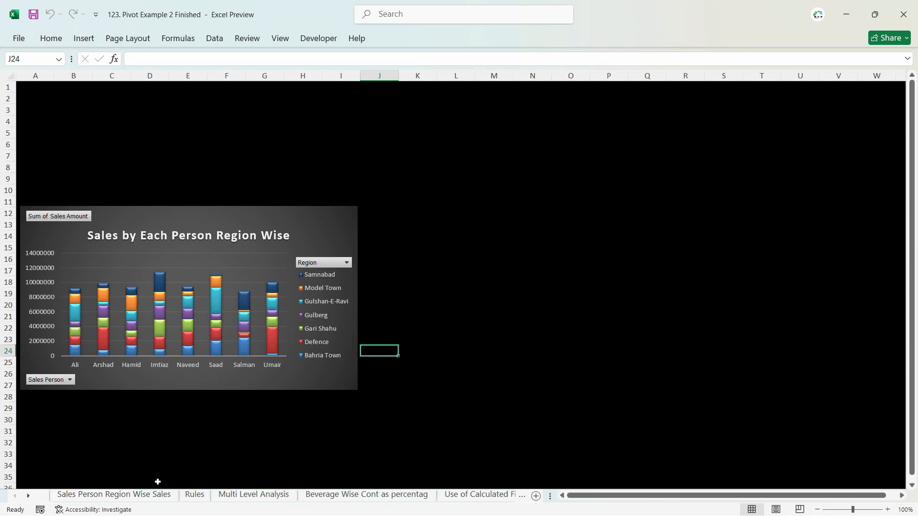
scroll(368, 495, "down", 1)
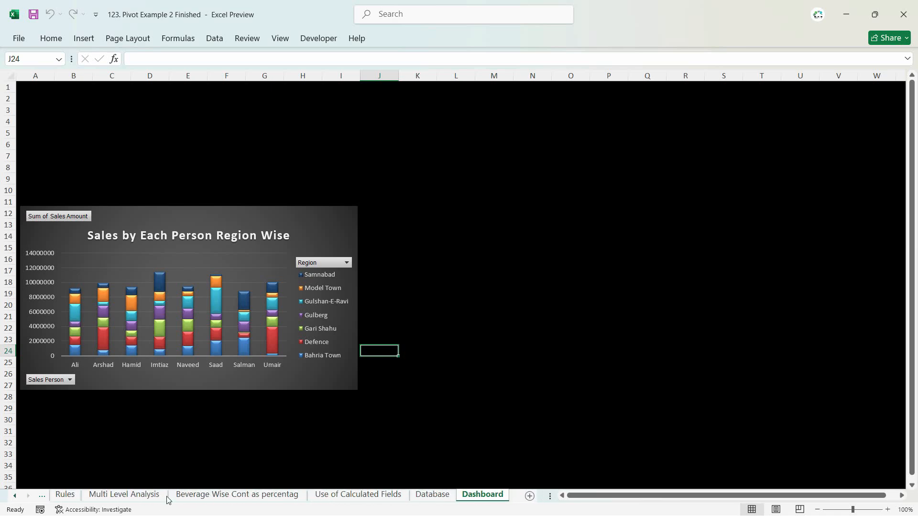
- Create a pivot table on a new worksheet from the sales data in the Database sheet
left_click(430, 494)
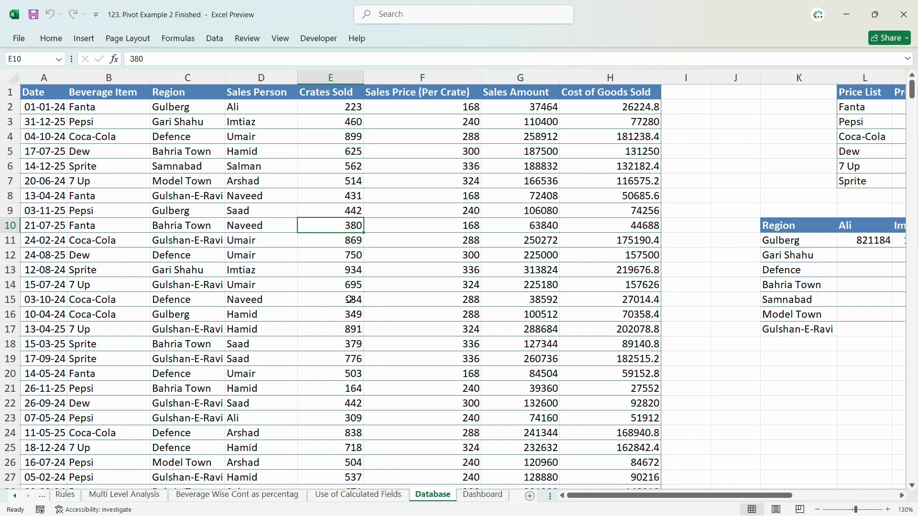
key("alt")
key("n")
key("v")
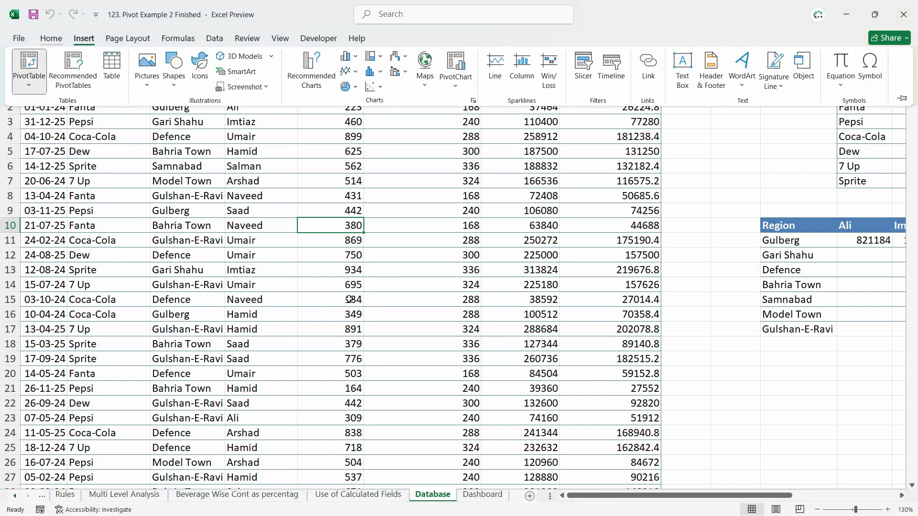
key("t")
key("Return")
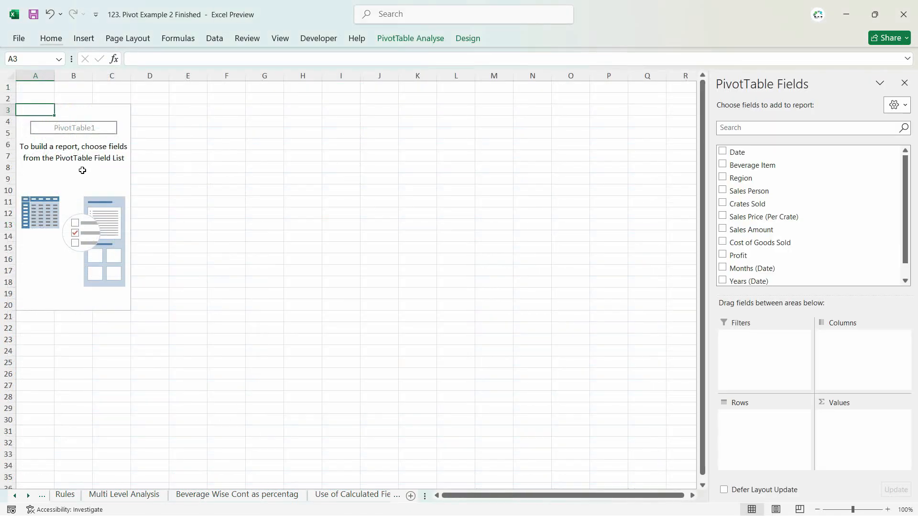
- Add the Date field to the pivot table's rows and expand all years to show their months
left_click(82, 170)
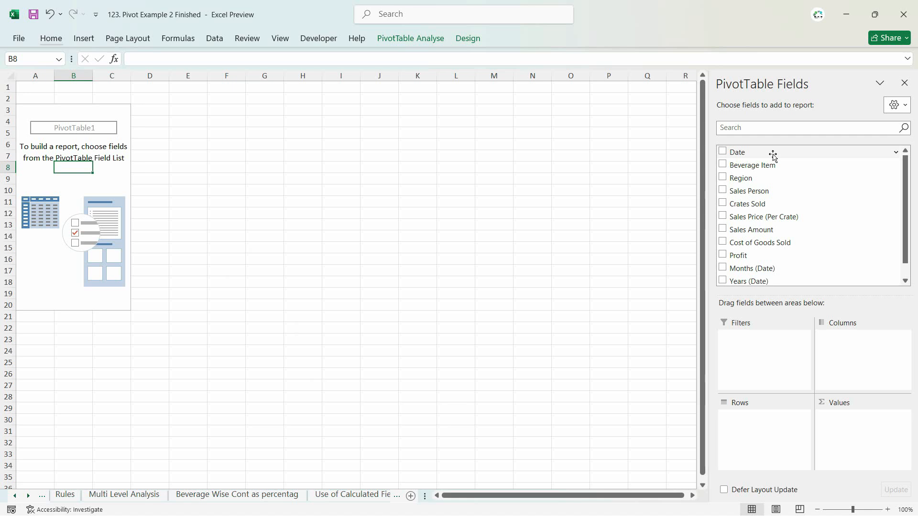
left_click_drag(773, 155, 742, 452)
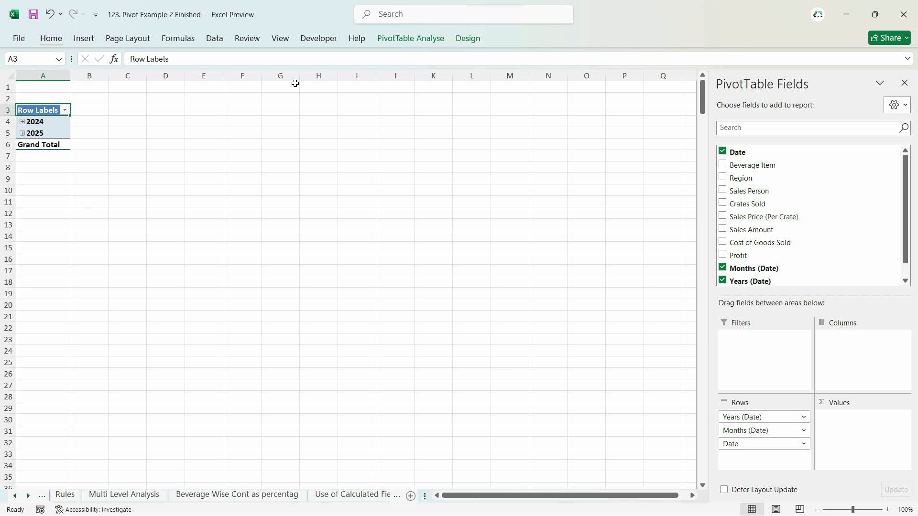
left_click(420, 41)
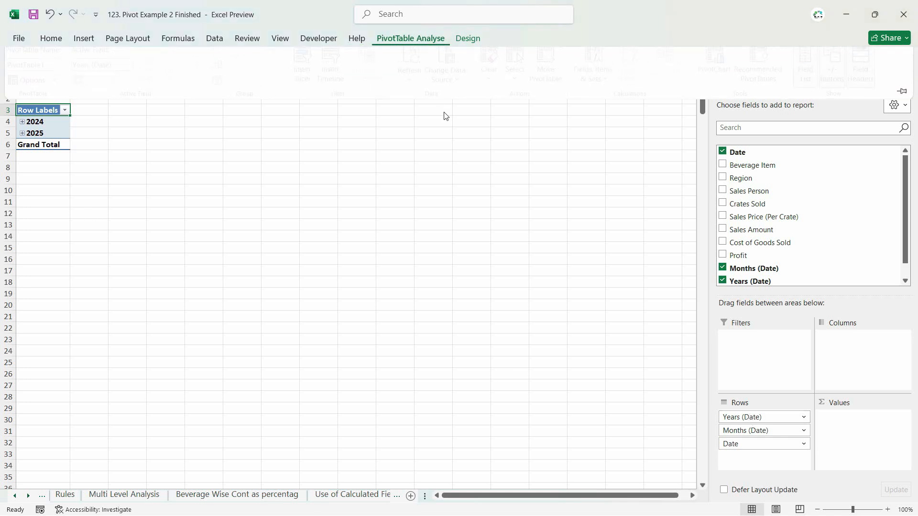
left_click(43, 122)
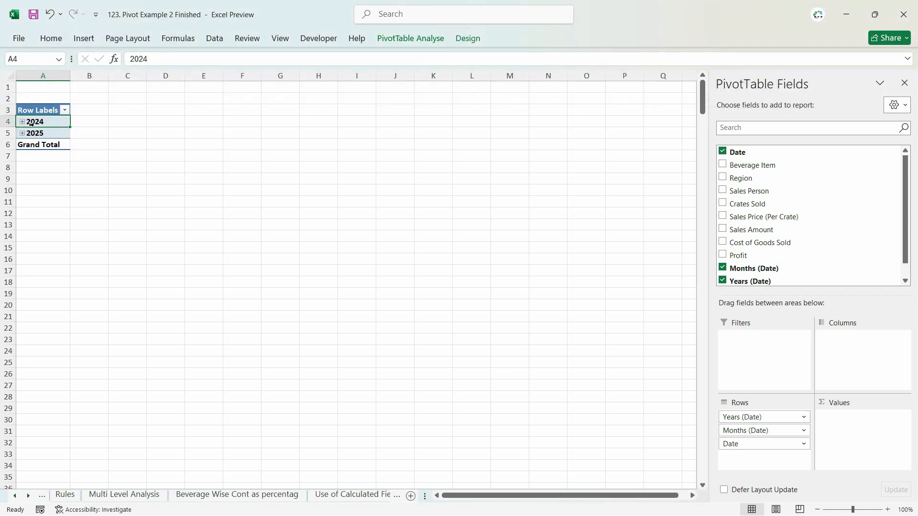
scroll(31, 123, "up", 2)
left_click(410, 38)
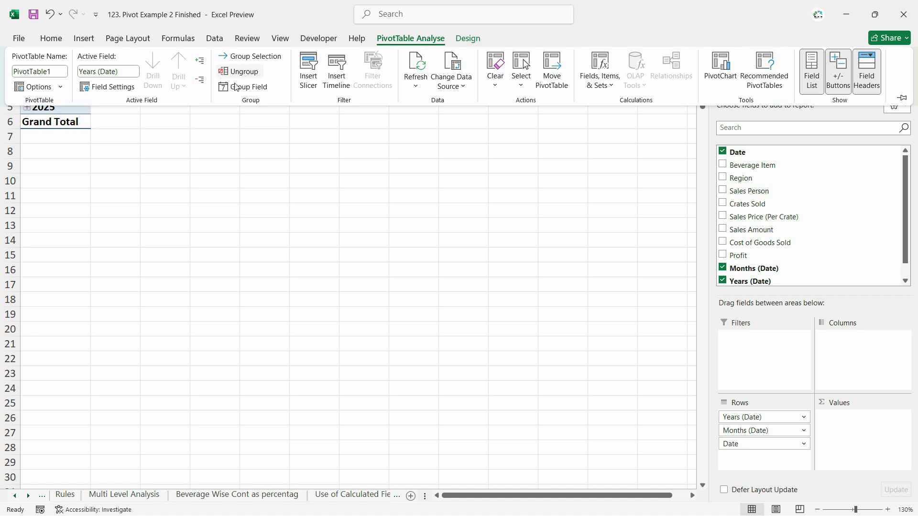
left_click(200, 62)
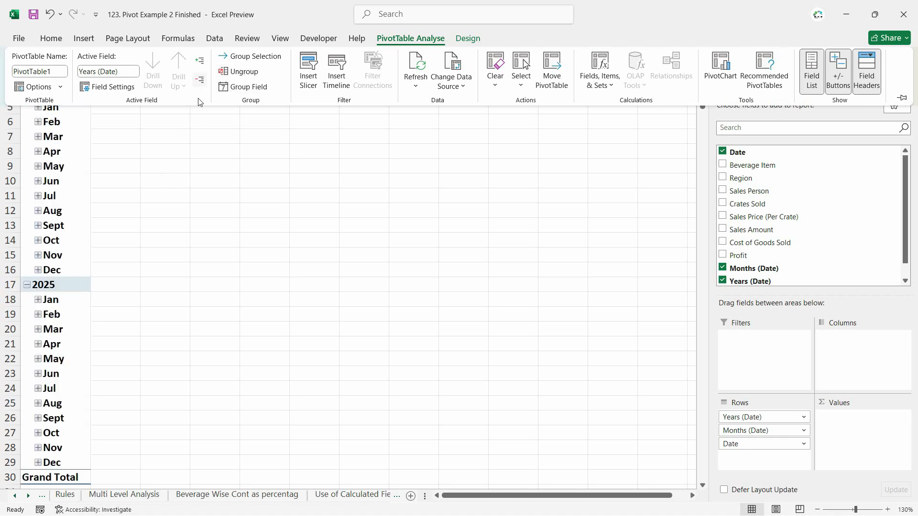
- Remove the Date field from the pivot table's rows, keeping years and months, and add Sales Amount to the values
scroll(43, 164, "up", 1)
left_click_drag(753, 443, 118, 241)
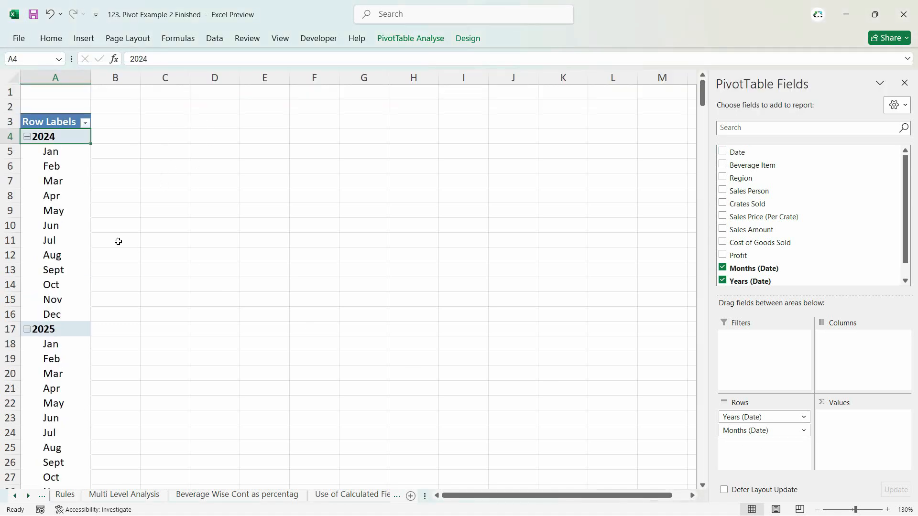
left_click(44, 161)
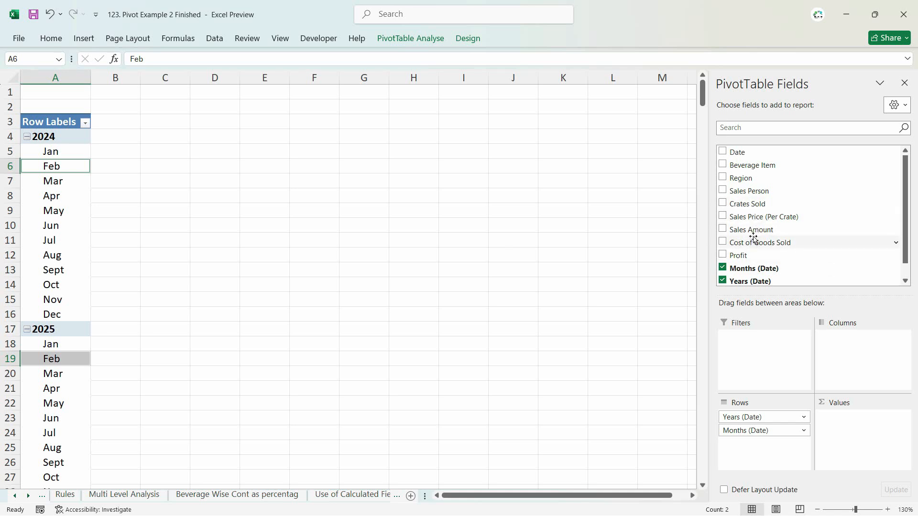
left_click_drag(753, 231, 901, 430)
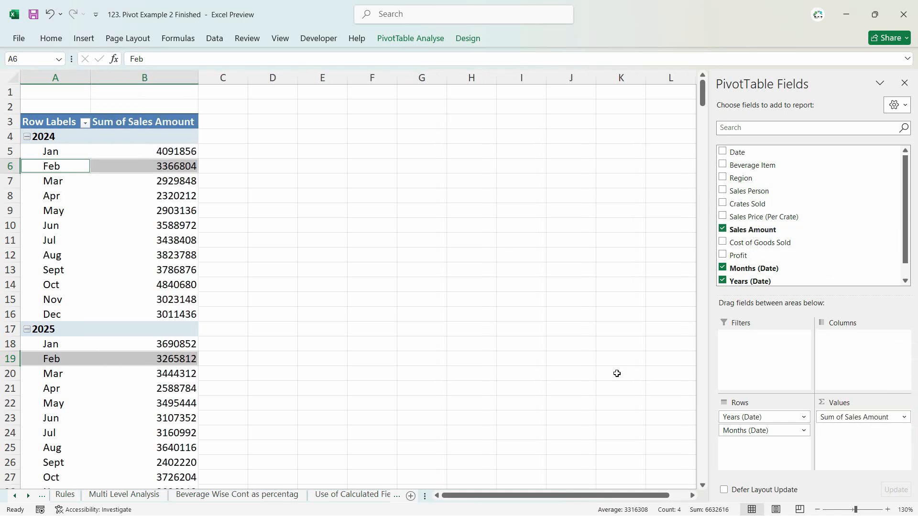
- Examine the monthly sales amounts in the pivot table for 2024 and 2025
left_click(157, 190)
left_click(143, 139)
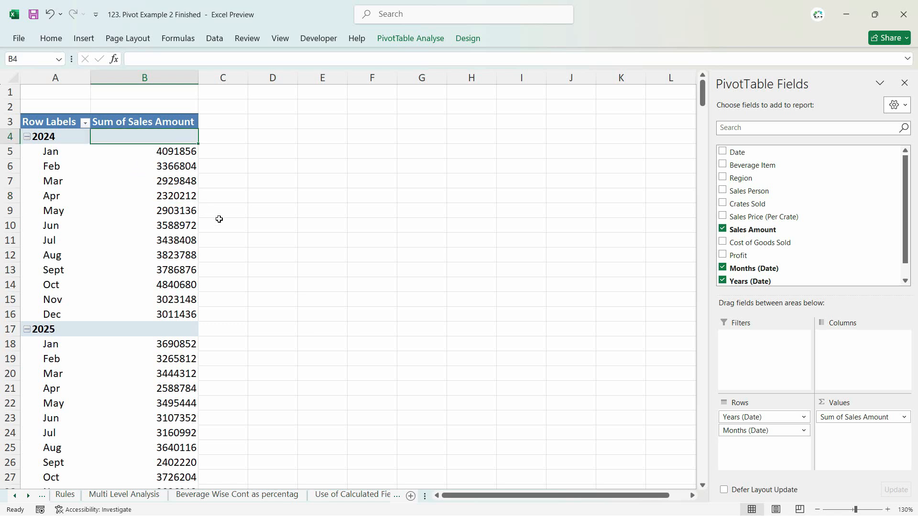
left_click(56, 167)
left_click(55, 182)
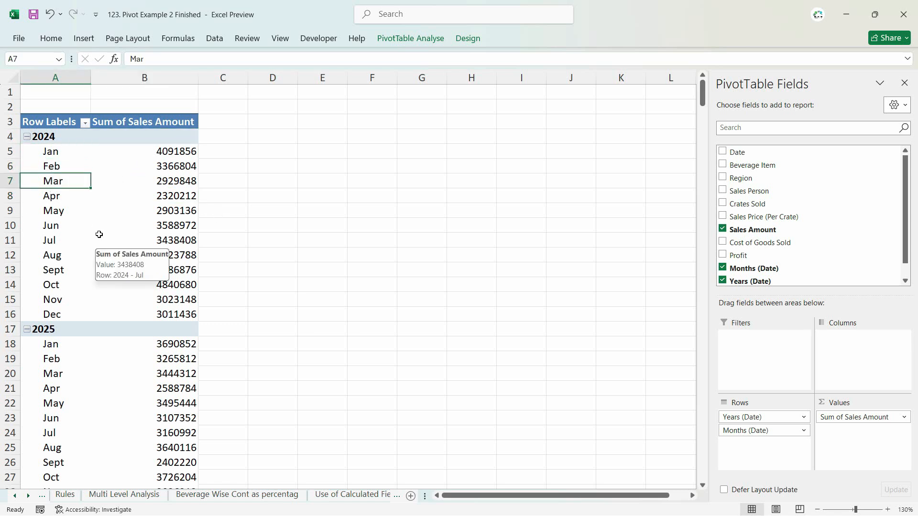
left_click(49, 161)
left_click(47, 181)
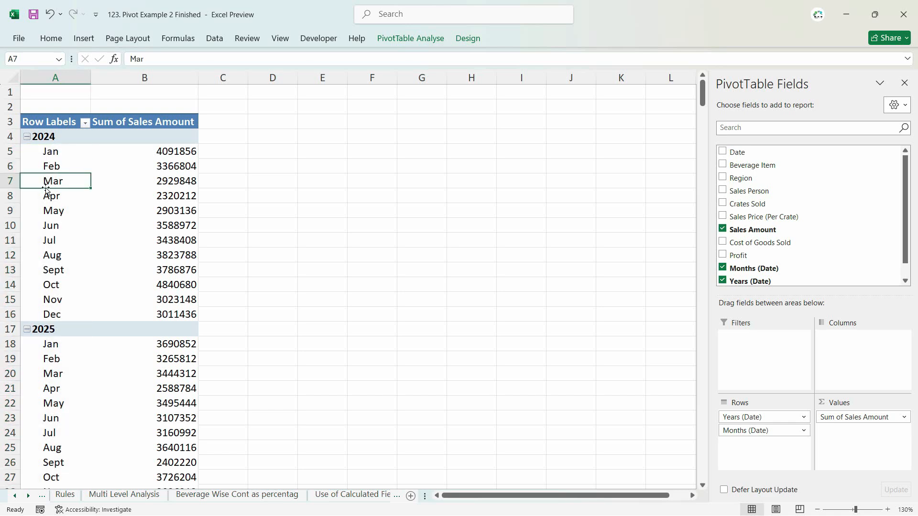
left_click(49, 168)
left_click(54, 153)
left_click(56, 181)
scroll(72, 257, "down", 4)
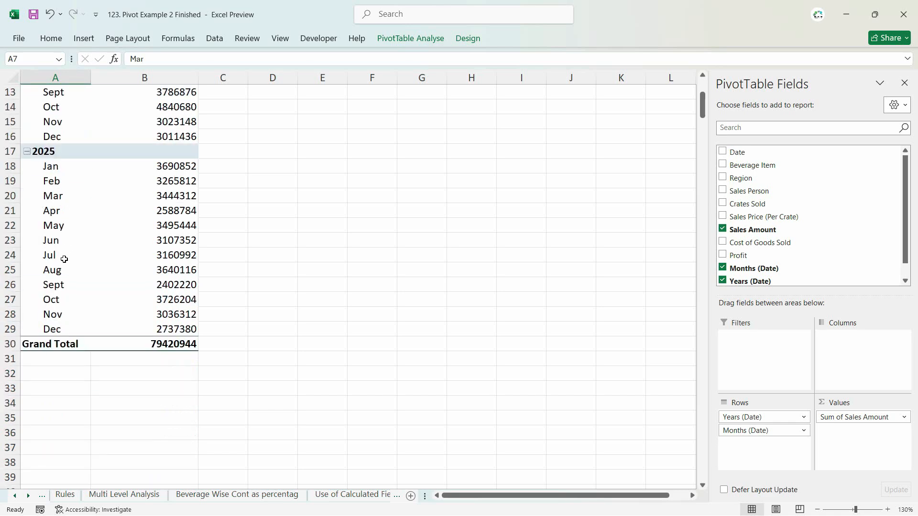
scroll(64, 260, "up", 4)
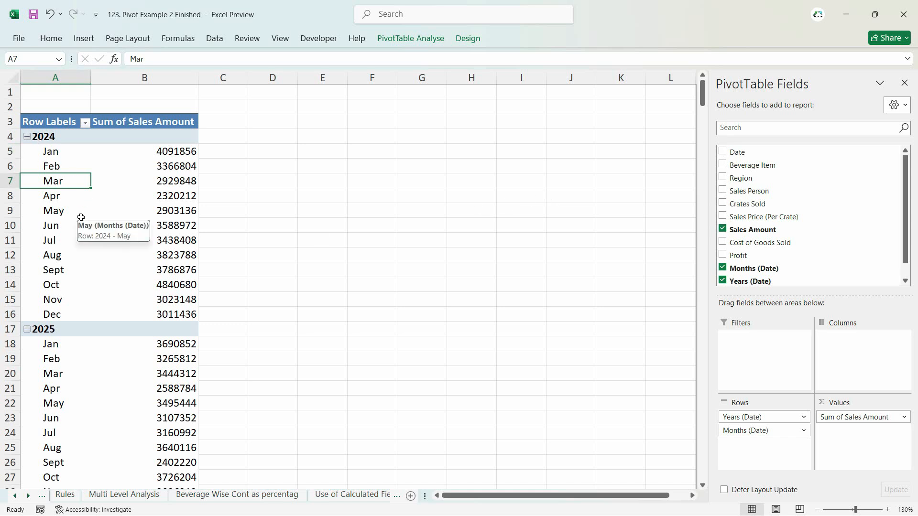
left_click(58, 196)
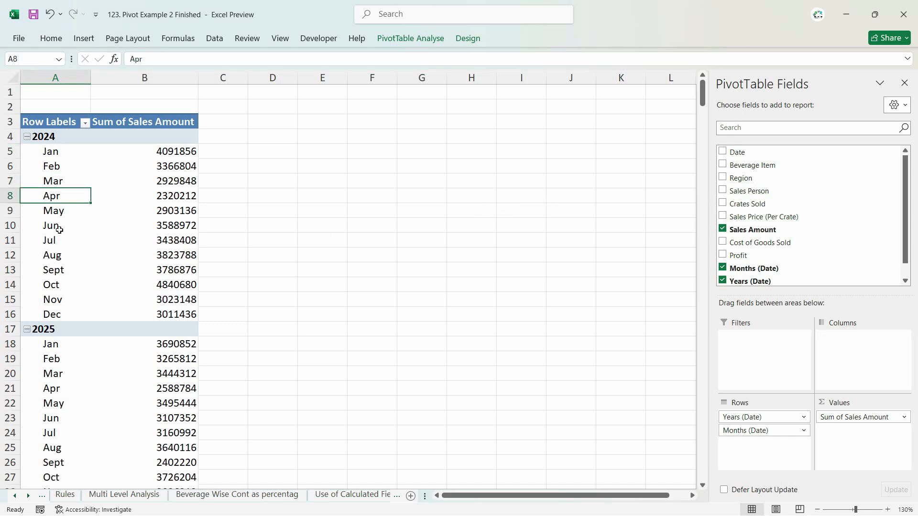
left_click(59, 221)
- Insert a Line PivotChart of the monthly sales amounts and place it beside the upper part of the pivot table
left_click(51, 197)
left_click(411, 38)
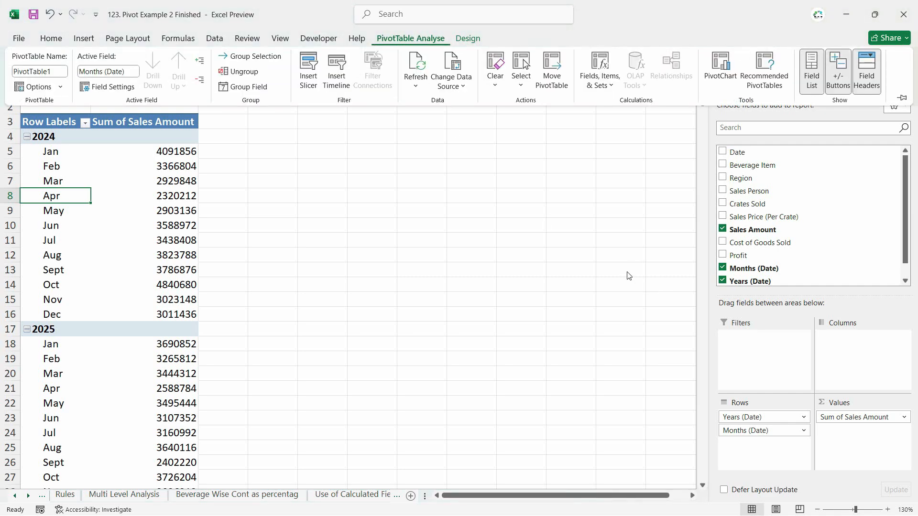
left_click(721, 69)
left_click(306, 168)
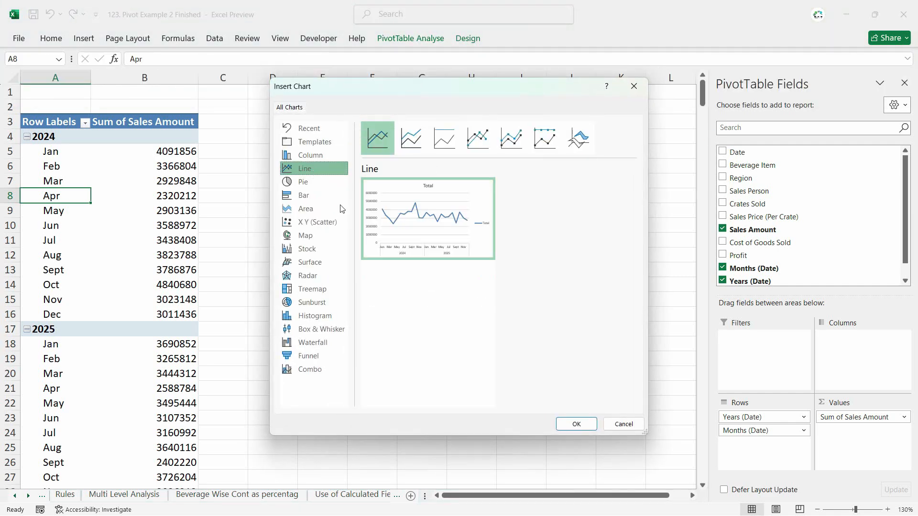
left_click(380, 150)
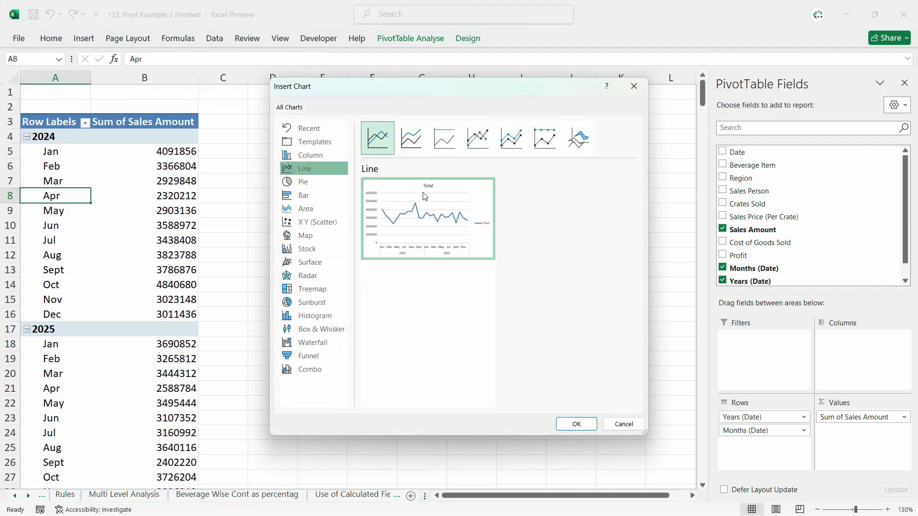
left_click(580, 429)
left_click_drag(502, 158, 539, 110)
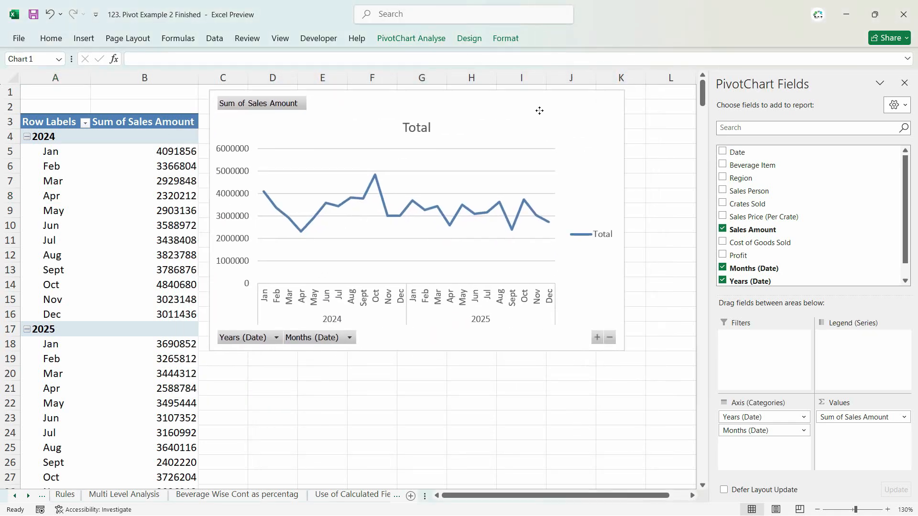
left_click(100, 211)
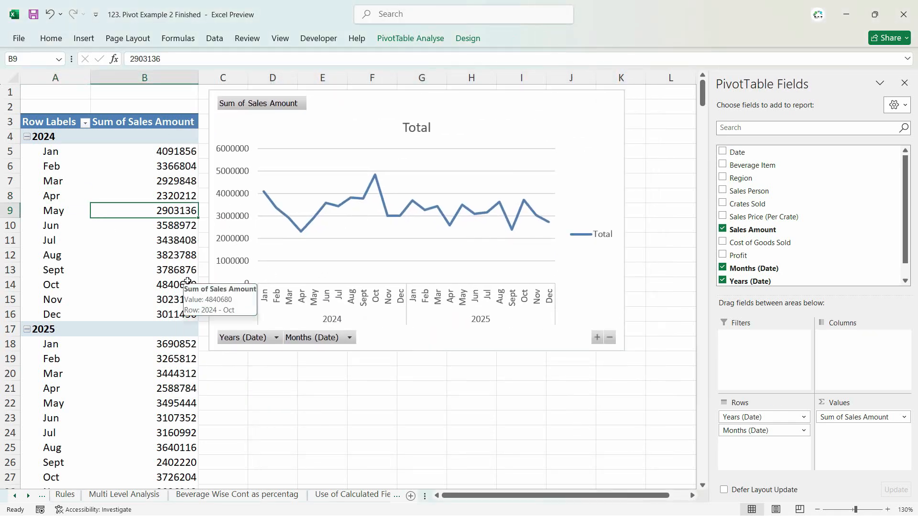
left_click(412, 39)
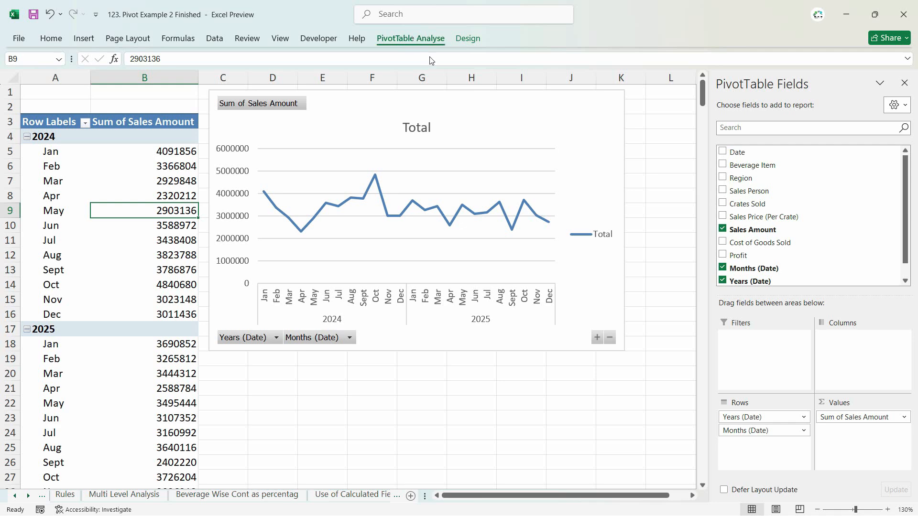
left_click(601, 184)
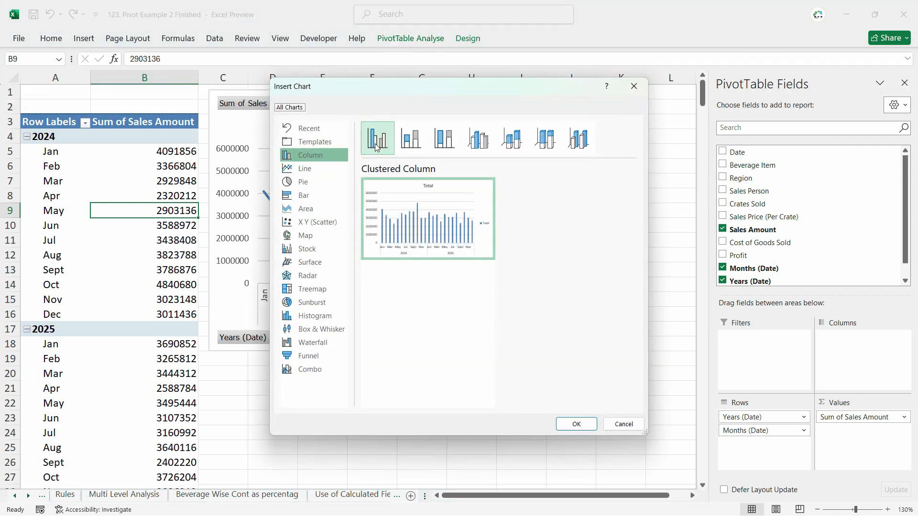
left_click(578, 430)
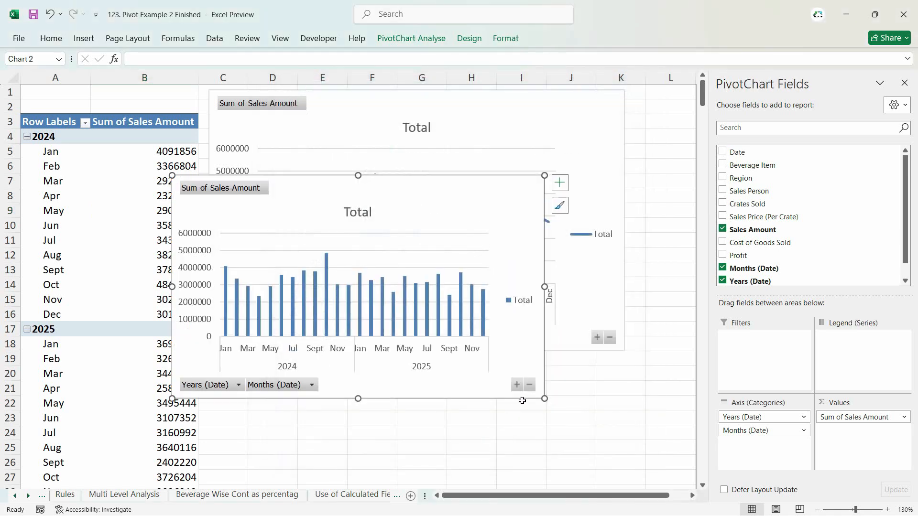
left_click_drag(501, 219, 500, 219)
left_click_drag(423, 252, 376, 329)
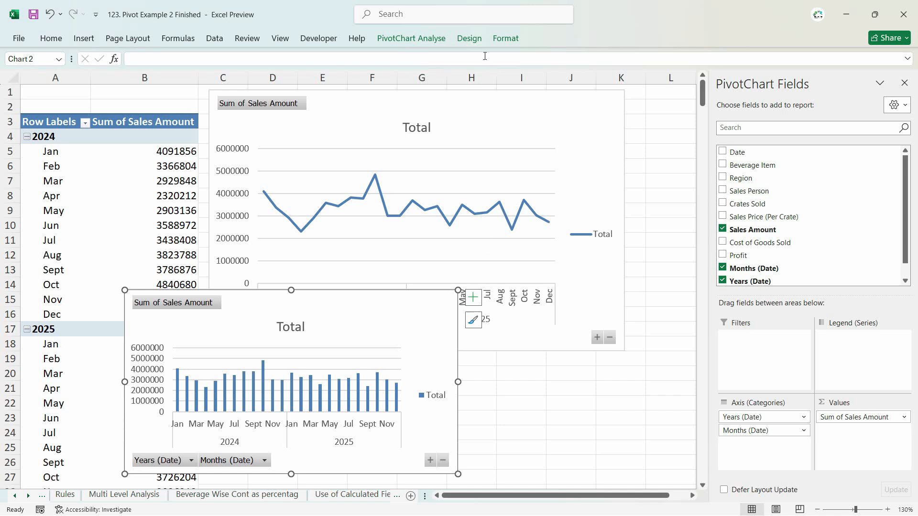
left_click(469, 38)
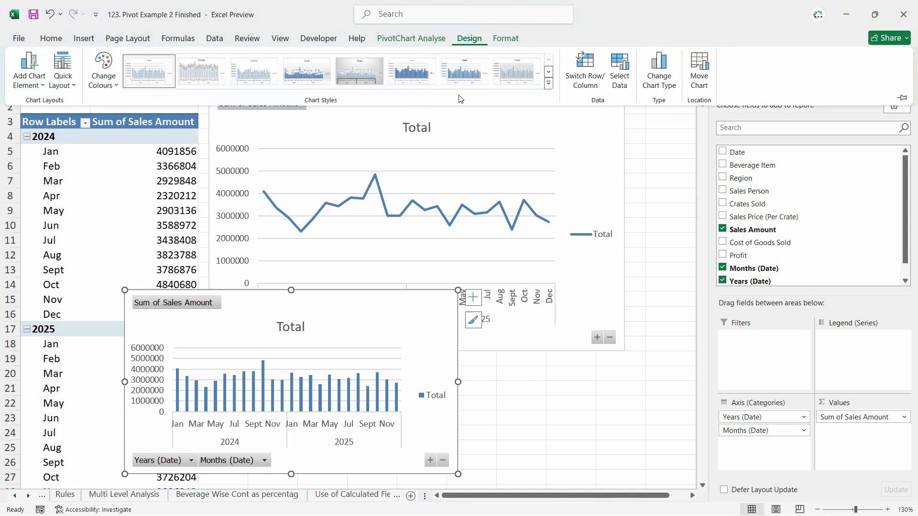
left_click(421, 78)
left_click(410, 325)
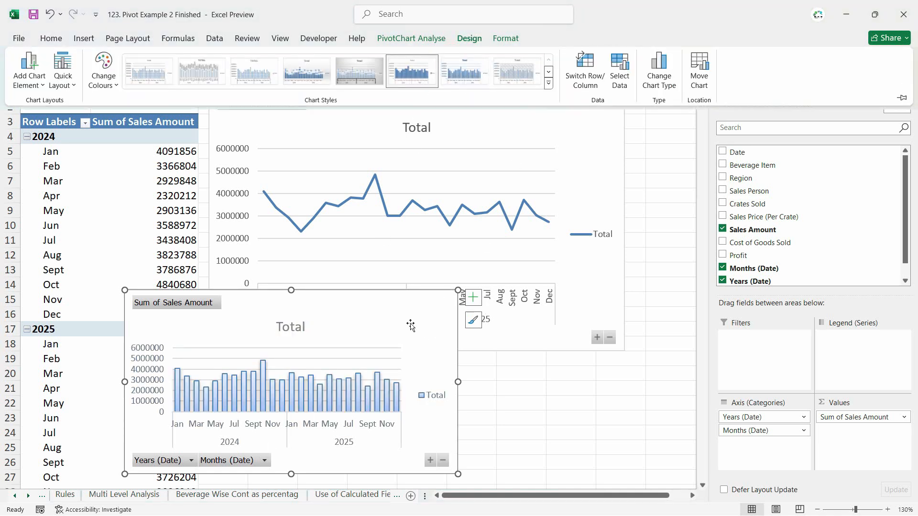
key("Delete")
- Apply the dark grey chart style with a glowing line and vertical gridlines to the line PivotChart
left_click(508, 135)
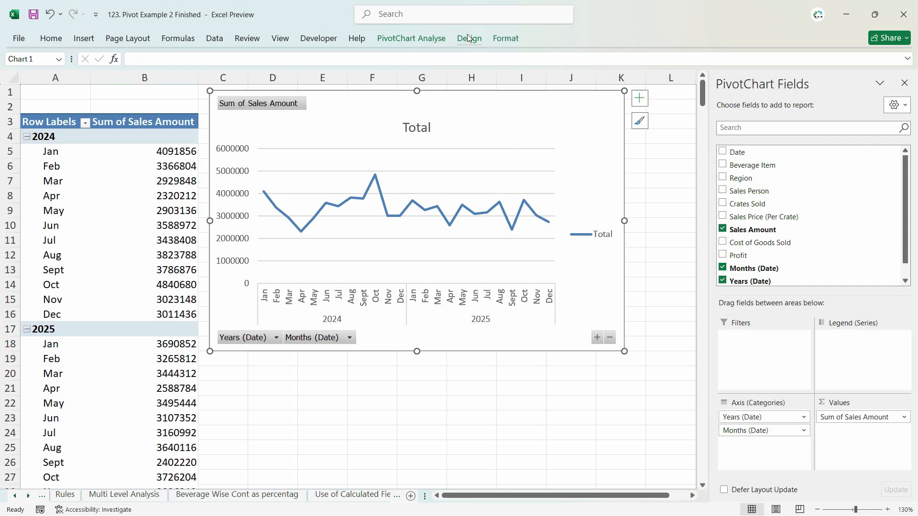
left_click(469, 39)
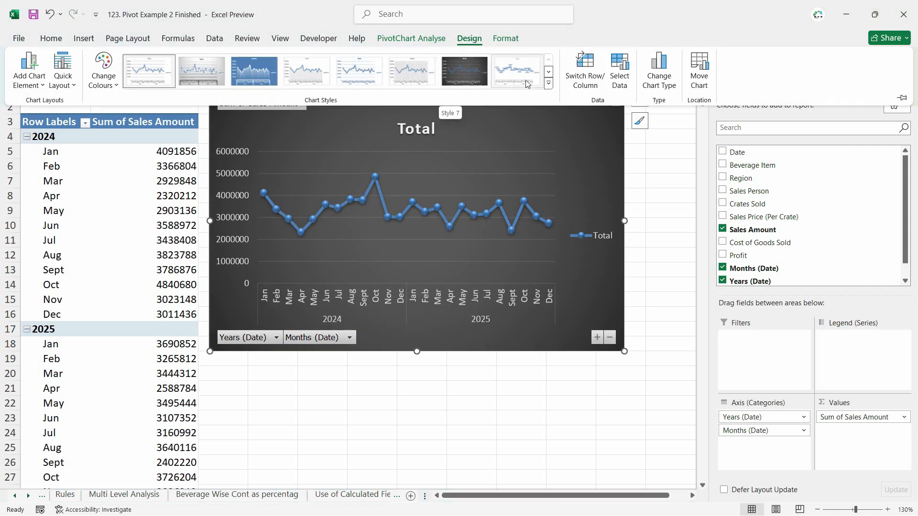
left_click(473, 78)
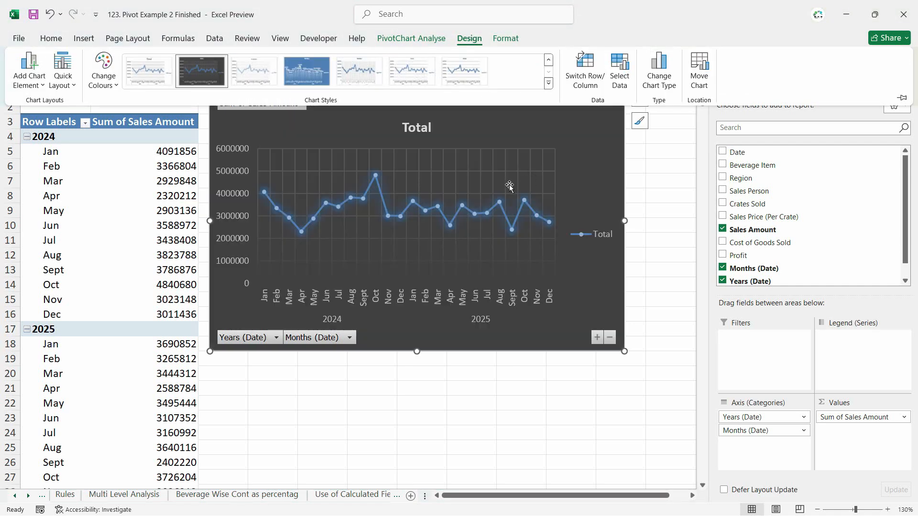
left_click(564, 136)
- Change the line PivotChart's title to "Sales By Month"
left_click(424, 128)
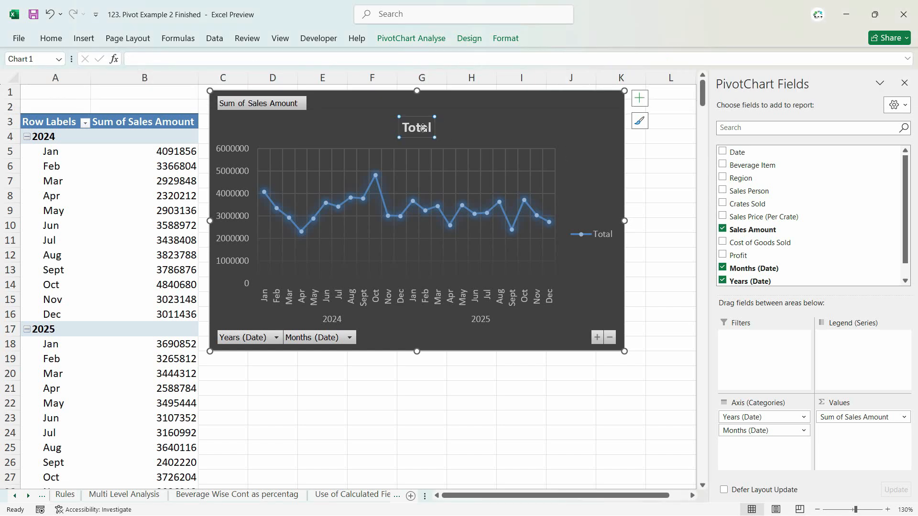
double_click(424, 128)
type("Sale")
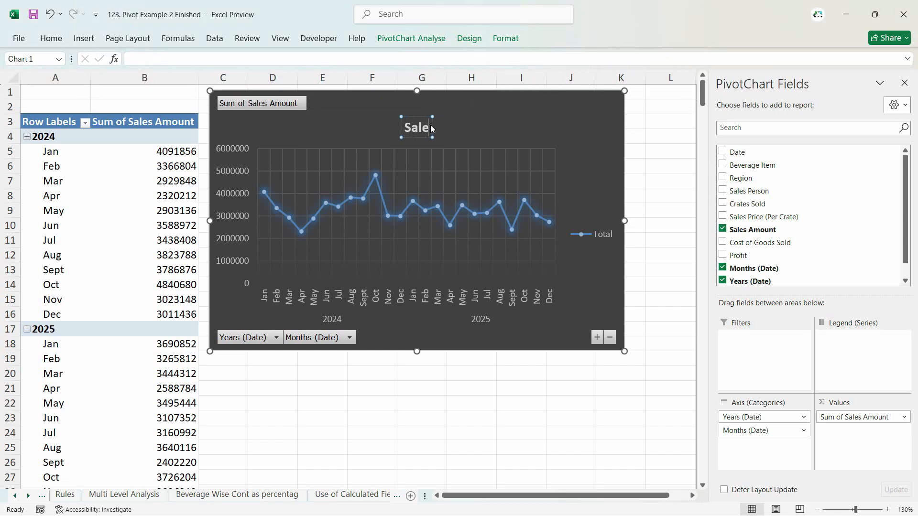
type("s By Month")
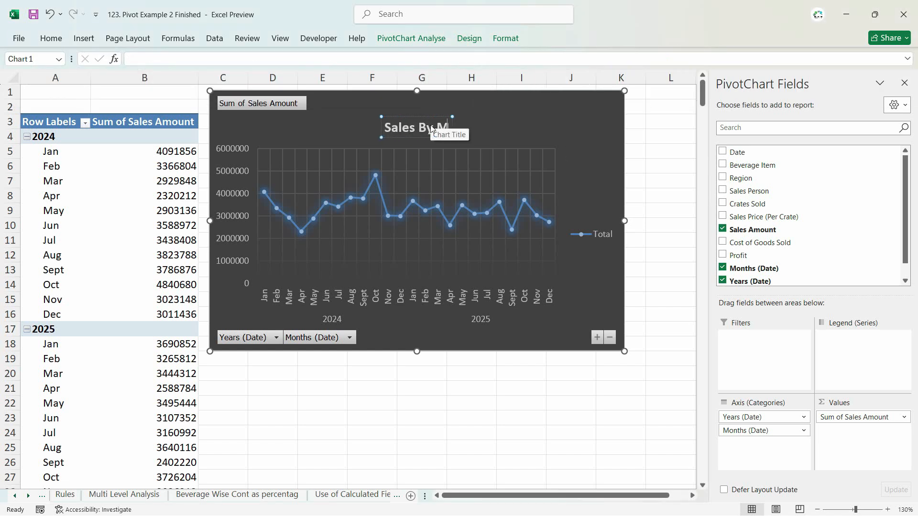
left_click(471, 433)
- Cut the Sales By Month chart, paste it at J12 on the Dashboard sheet, and shrink it to match the neighbouring chart's height
left_click(570, 142)
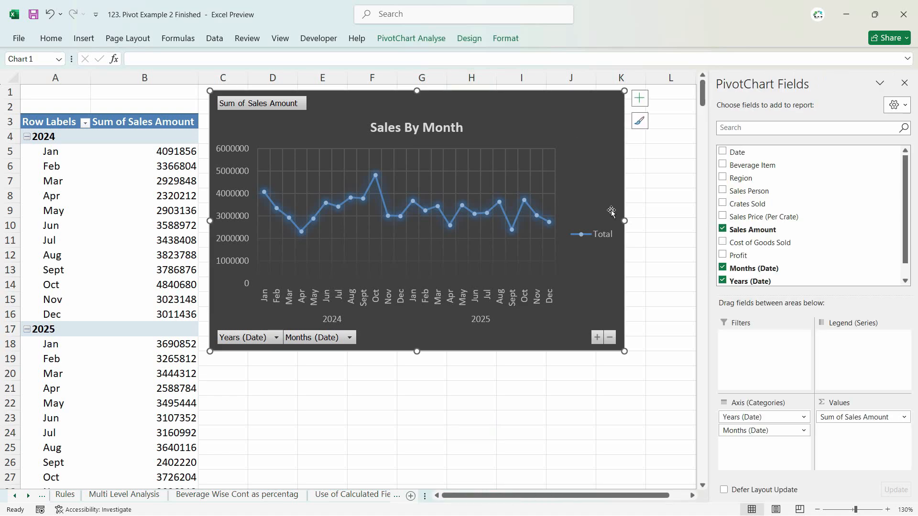
key("Delete")
left_click(510, 495)
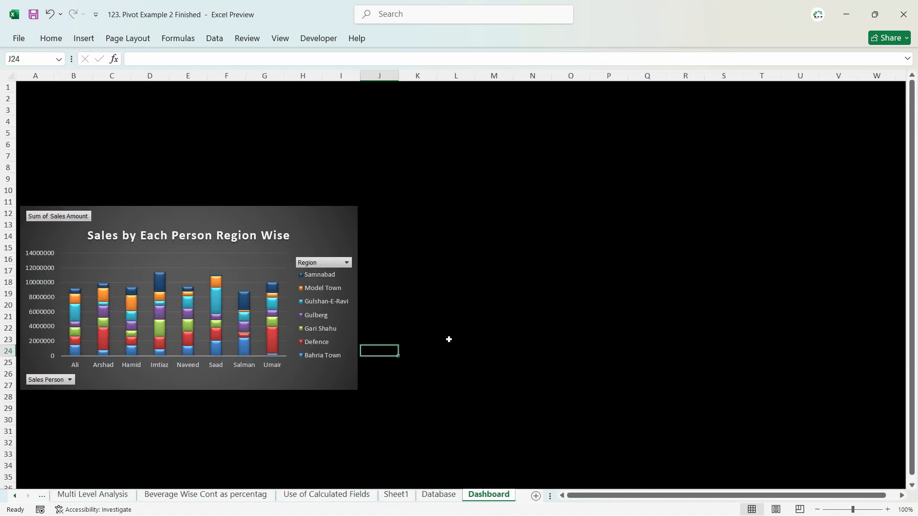
left_click(388, 212)
key("ctrl+v")
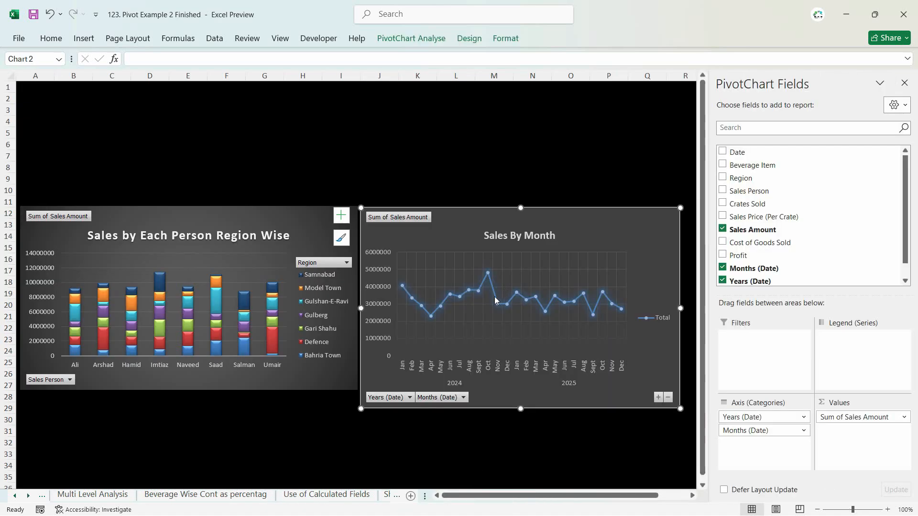
left_click_drag(660, 396, 661, 395)
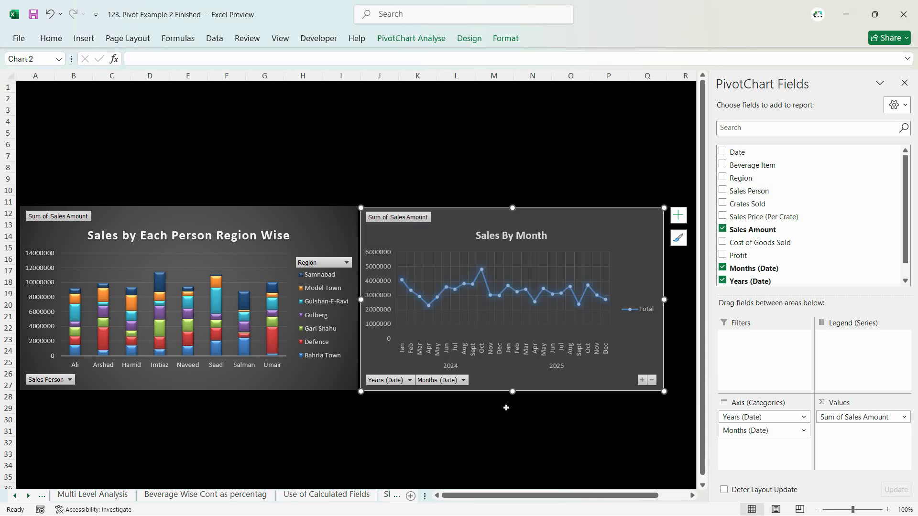
- Move the Sales by Each Person Region Wise chart down to row 24 and place the Sales By Month chart above it, widened to column Q
left_click_drag(265, 222, 266, 346)
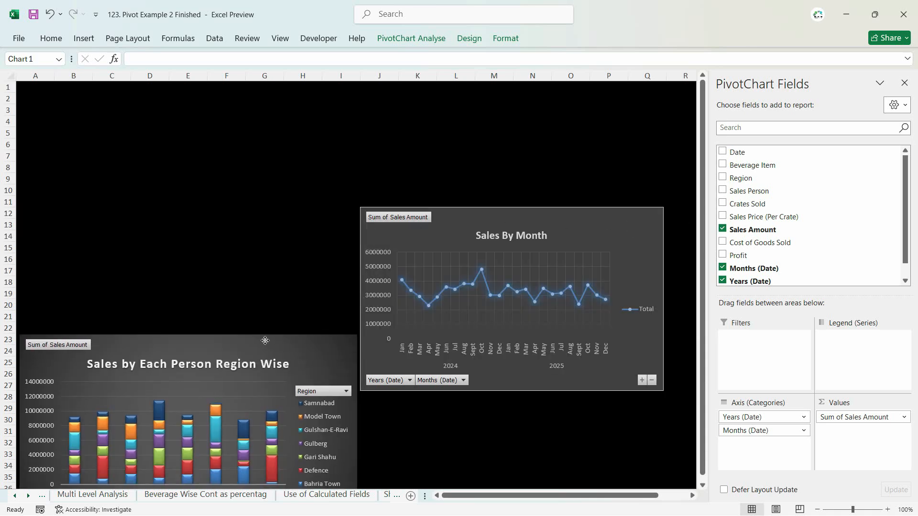
left_click_drag(492, 216, 158, 148)
left_click_drag(329, 232, 669, 233)
left_click_drag(393, 155, 383, 152)
left_click(494, 374)
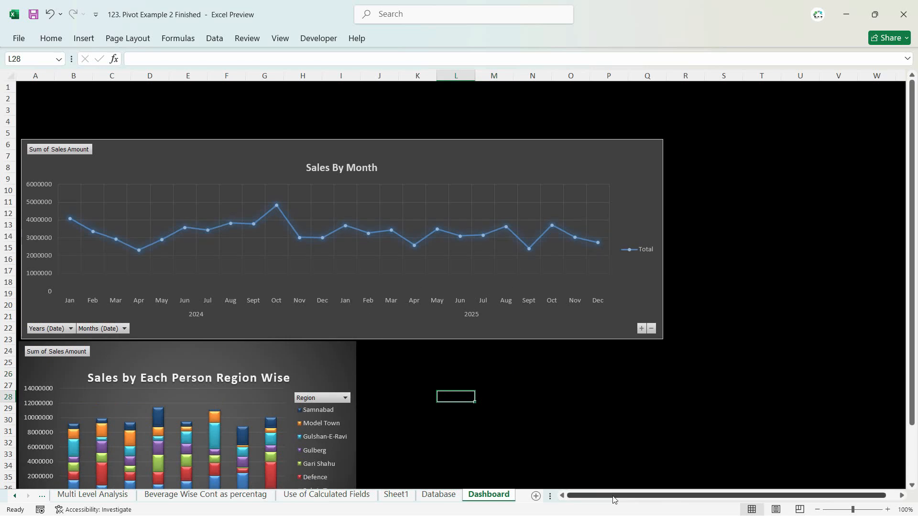
- Set the minimum bound of the Sales By Month chart's vertical axis to 2000000 and close the formatting pane
scroll(105, 349, "up", 2, "ctrl")
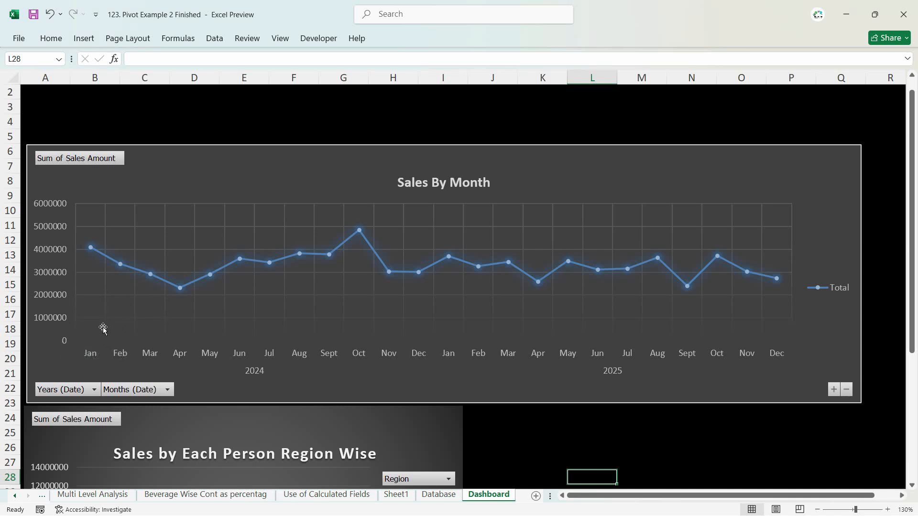
left_click(50, 249)
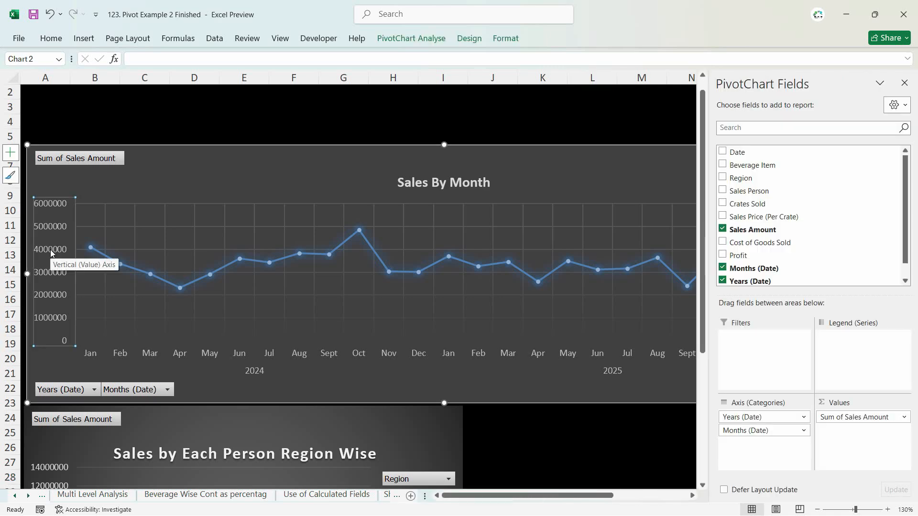
double_click(53, 250)
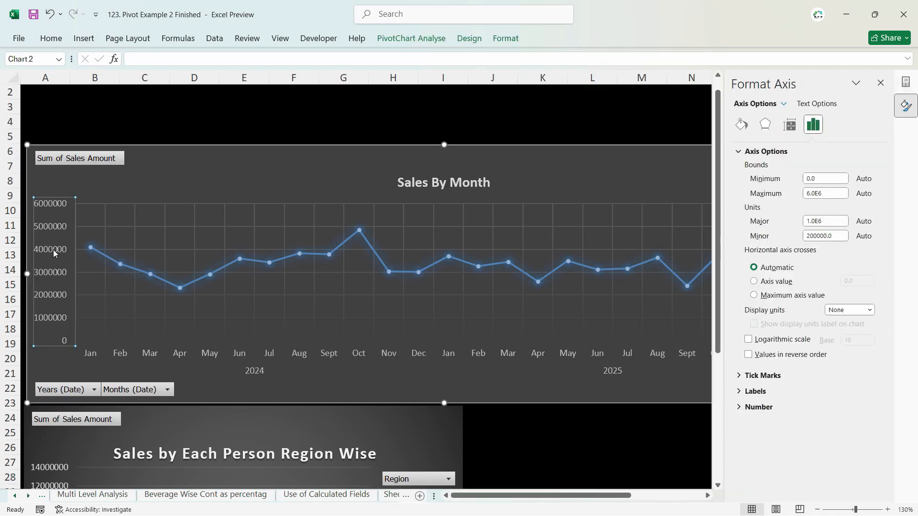
double_click(826, 180)
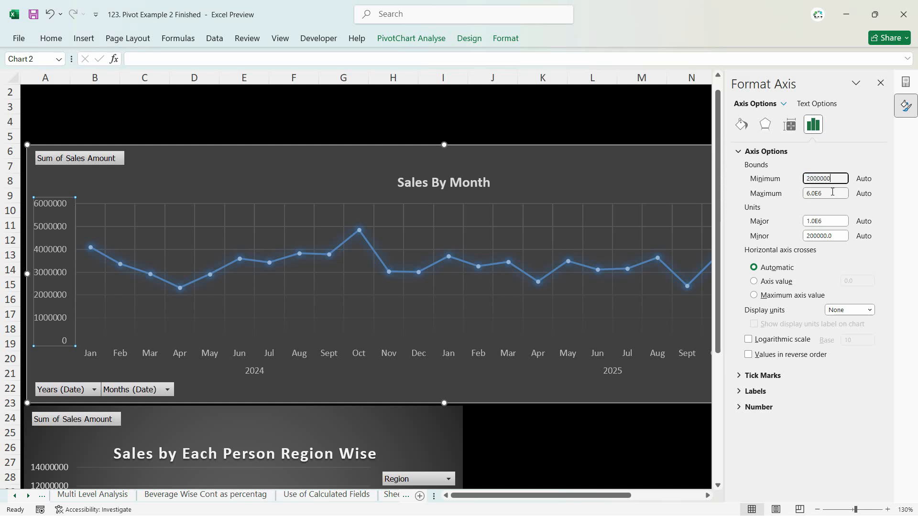
type("2000000")
left_click(687, 425)
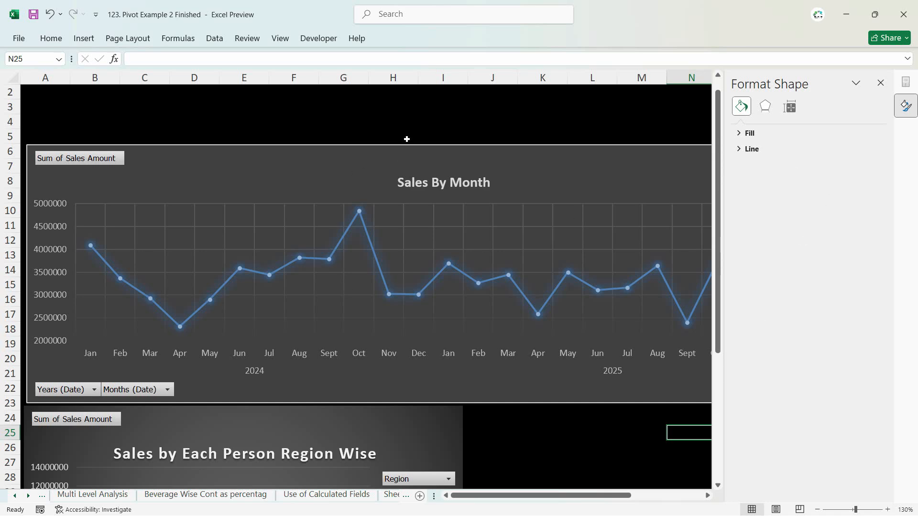
left_click(904, 104)
- Remove Sum of Sales Amount from the pivot table's values on the Beverage Wise Cont as percentag sheet, keeping Percentage Contribution
scroll(569, 342, "down", 2)
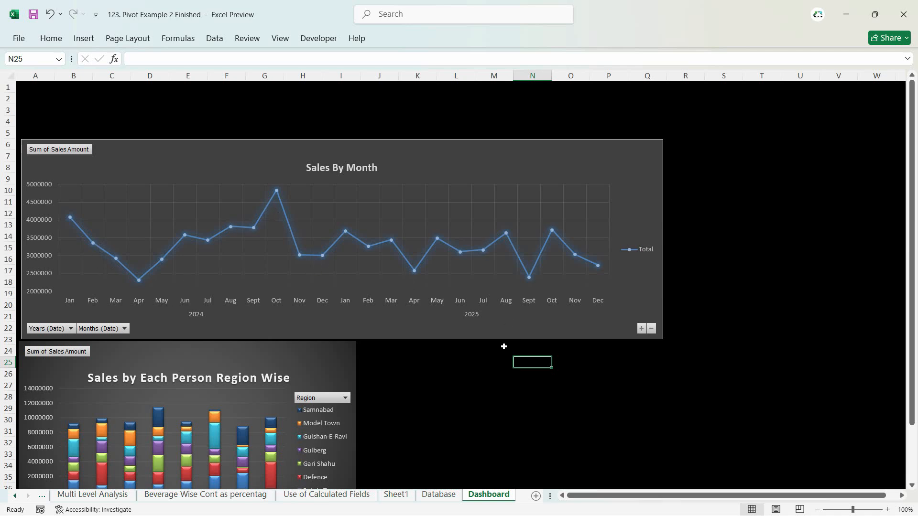
scroll(438, 350, "down", 1)
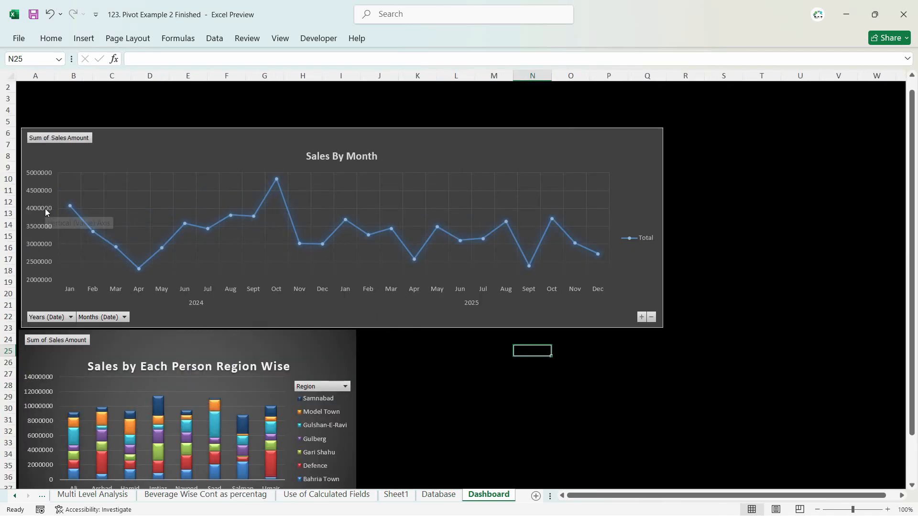
scroll(466, 388, "down", 3)
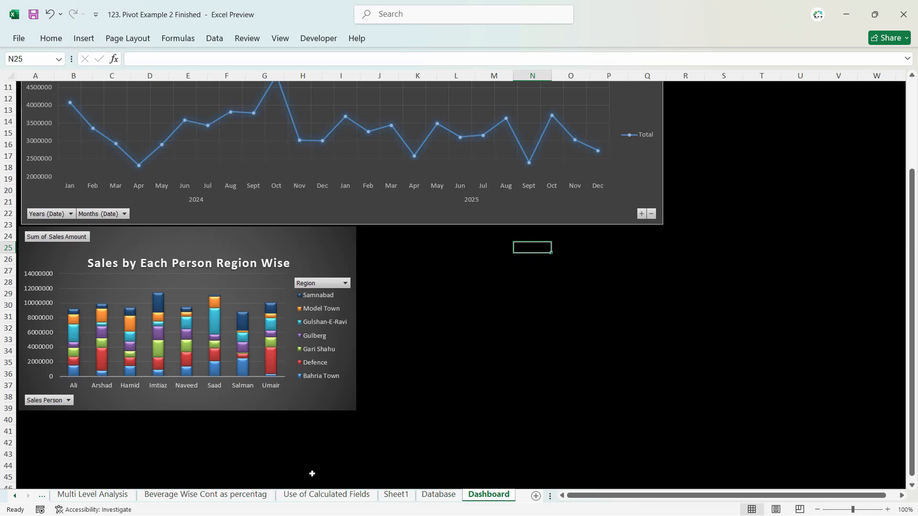
left_click(184, 494)
left_click(235, 190)
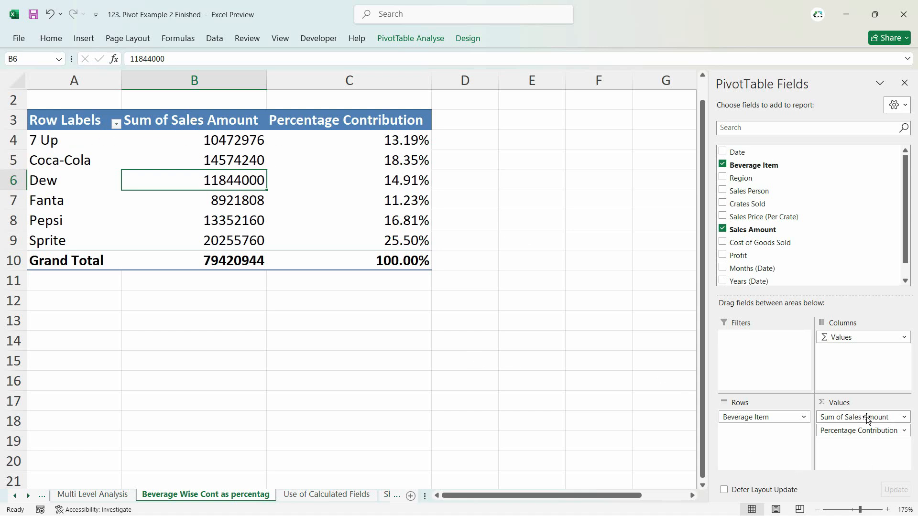
left_click_drag(866, 417, 474, 352)
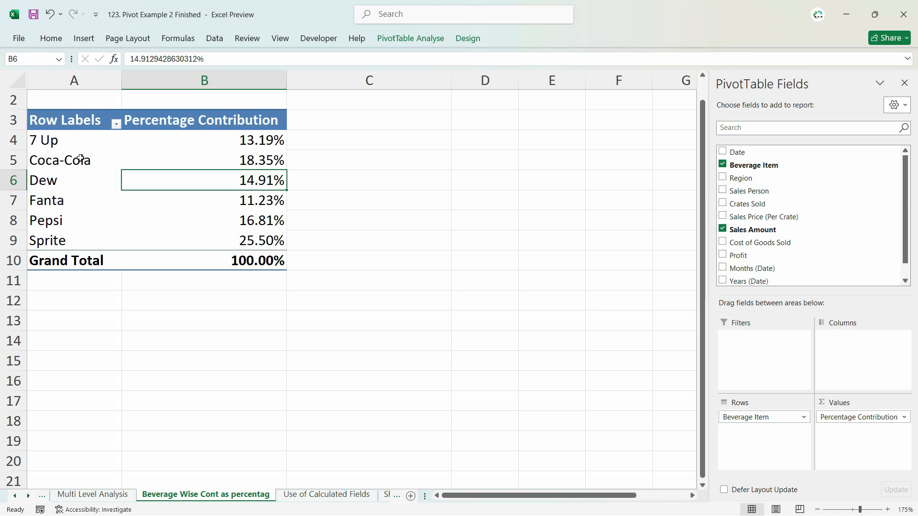
- Rename the pivot table's row label header in A3 to "Beverage"
left_click(54, 120)
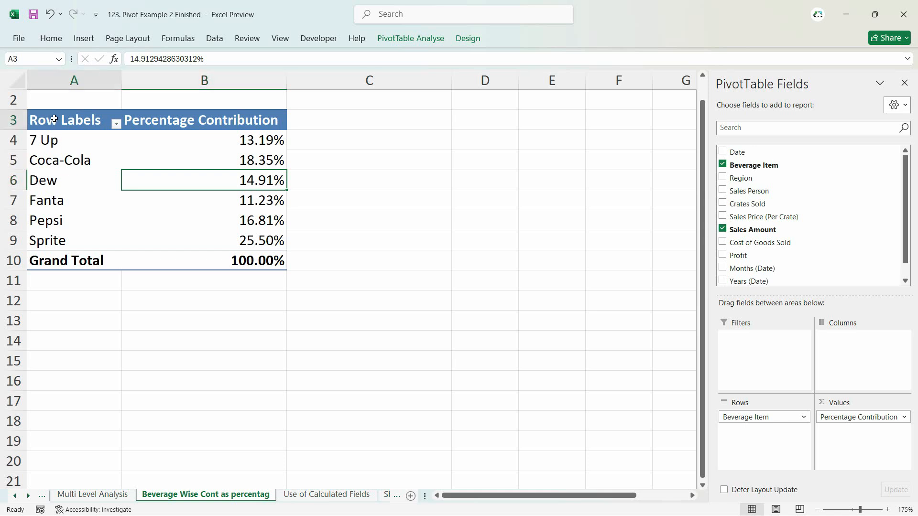
type("Beve")
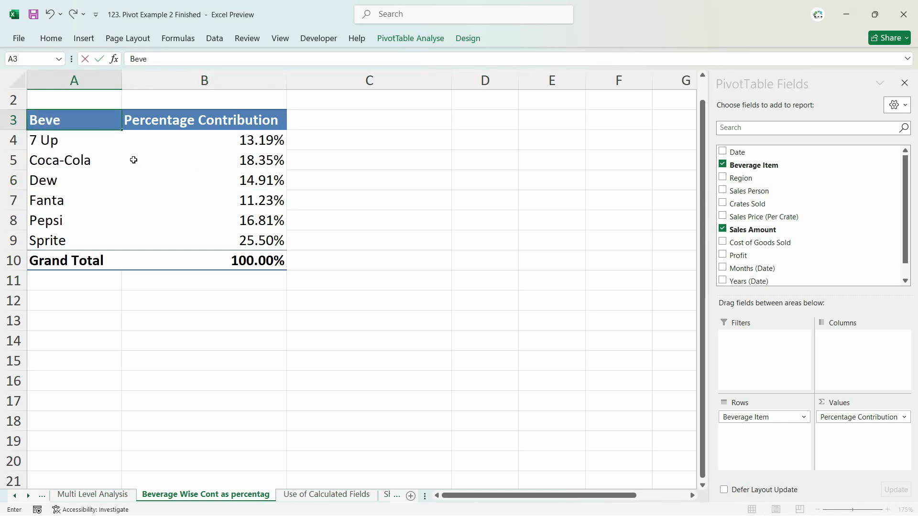
type("rage")
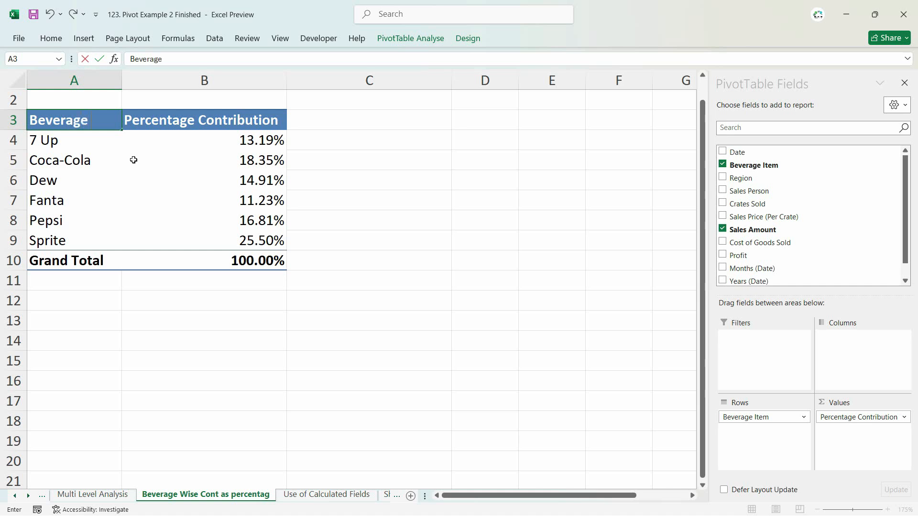
key("Return")
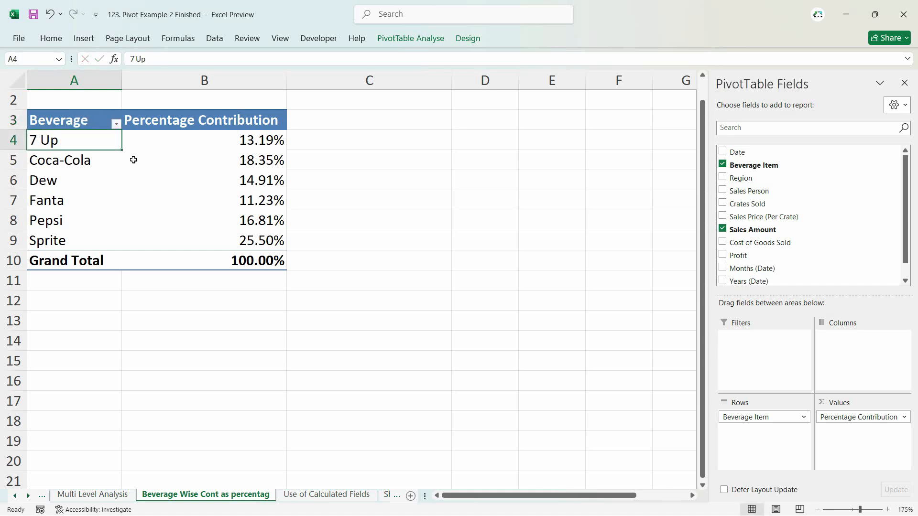
- Insert a Doughnut PivotChart from the beverage Percentage Contribution pivot table
left_click(132, 159)
left_click(225, 181)
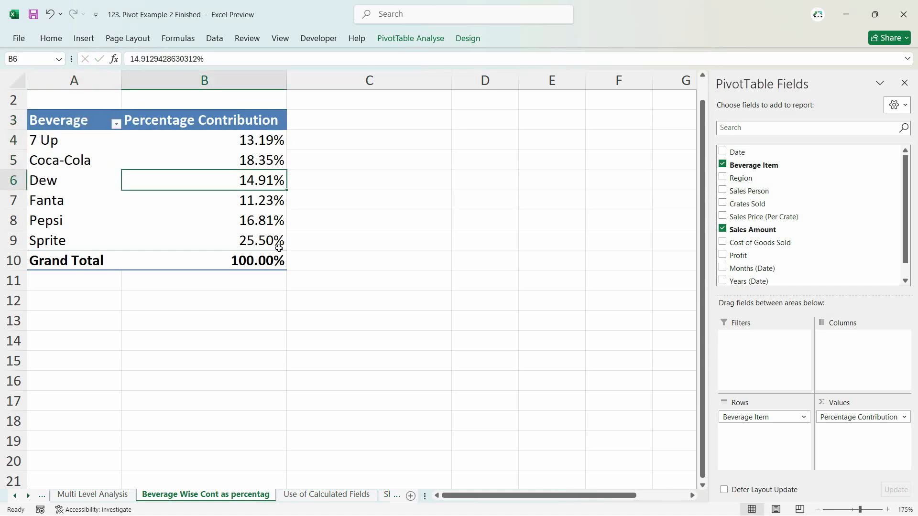
left_click(414, 39)
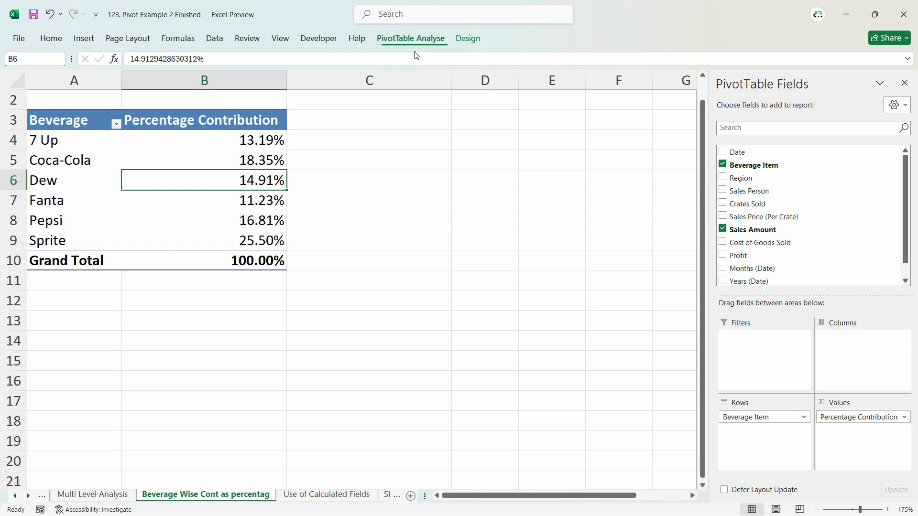
left_click(720, 69)
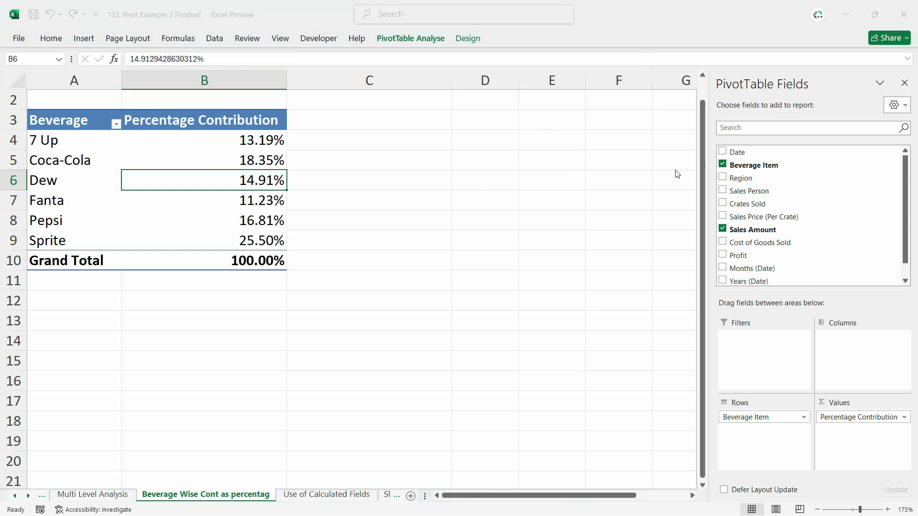
left_click(306, 184)
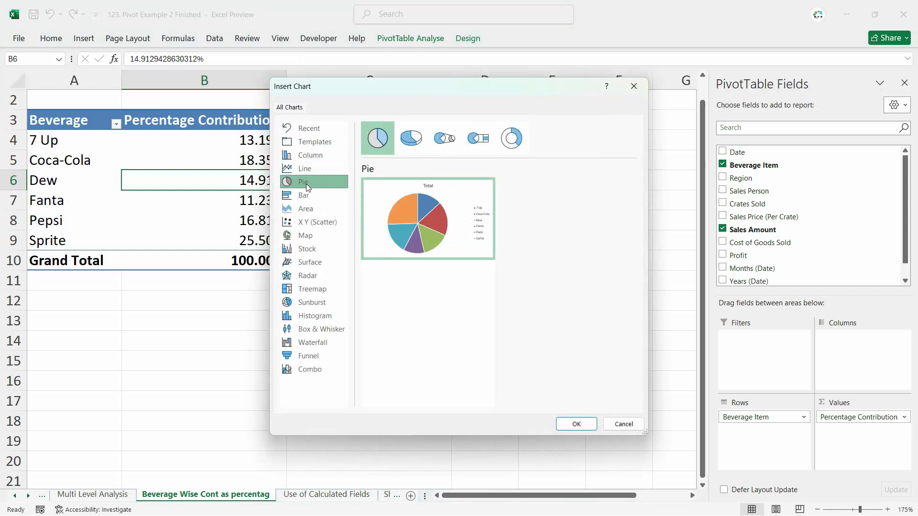
left_click(412, 143)
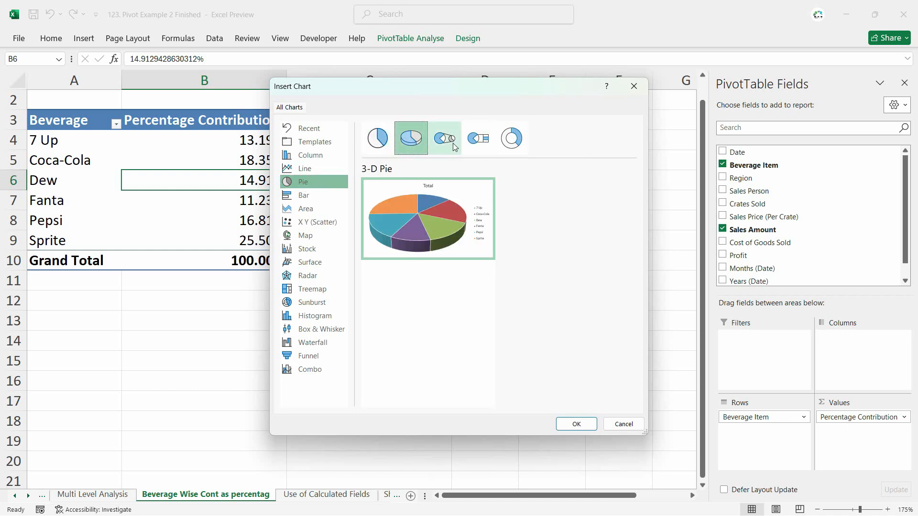
left_click(521, 144)
mouse_move(455, 239)
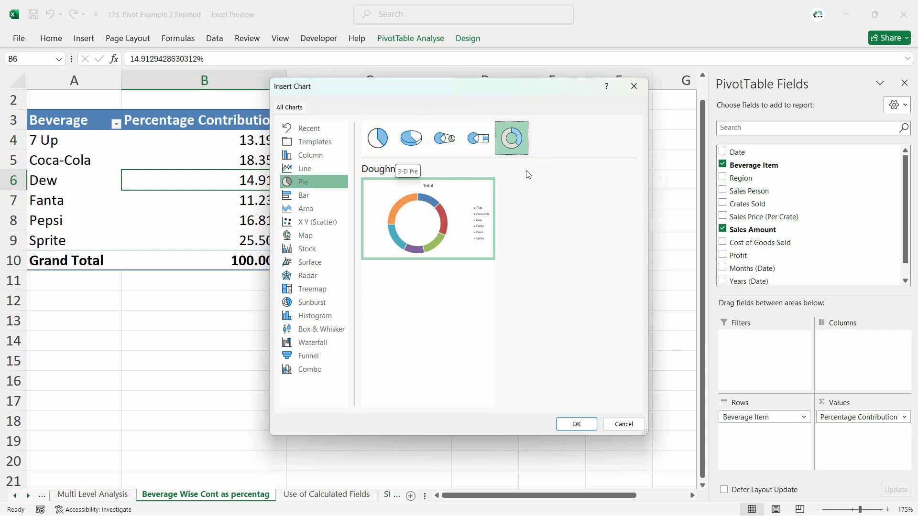
mouse_move(436, 204)
left_click(576, 424)
- Apply the dark grey chart style with bevelled segments to the doughnut chart
left_click(469, 40)
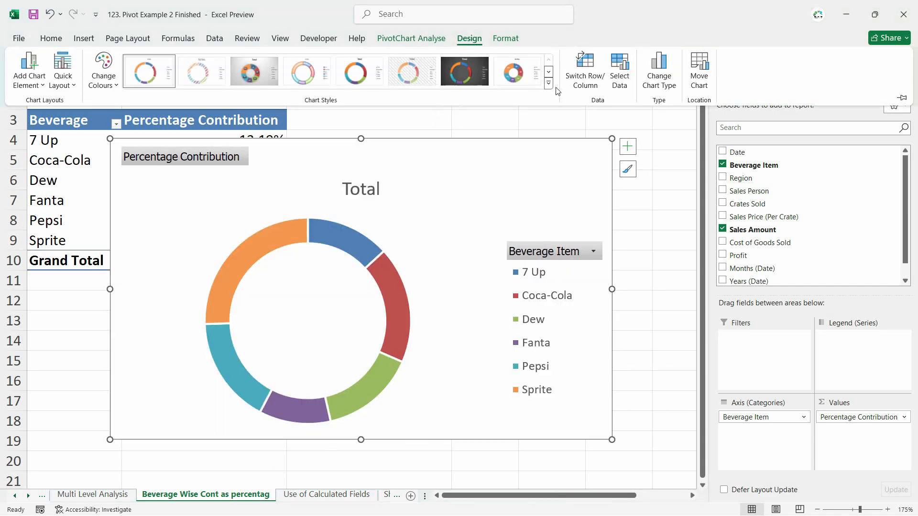
left_click(549, 84)
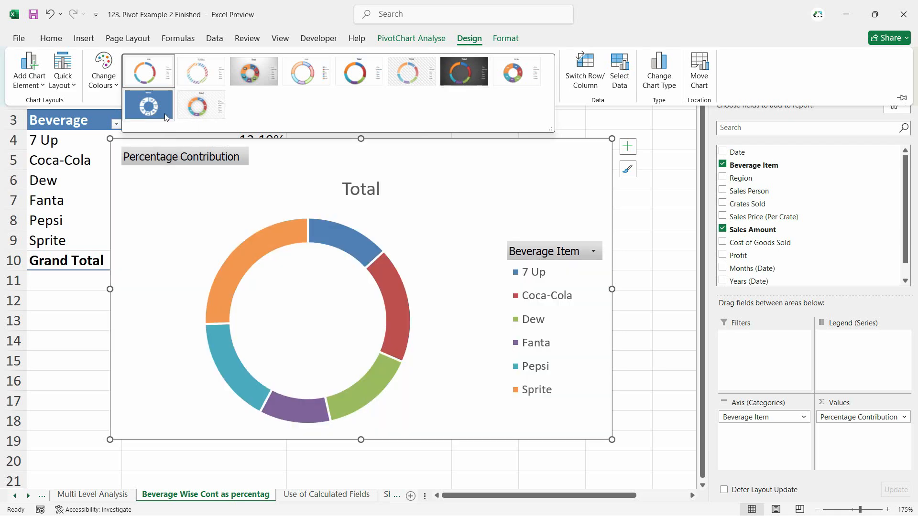
left_click(465, 81)
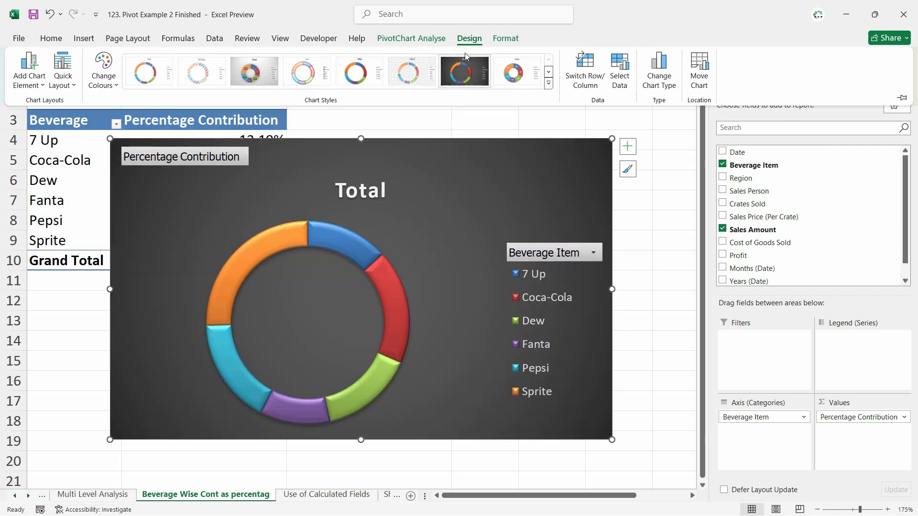
- Change the doughnut chart's type to a plain Pie
right_click(455, 193)
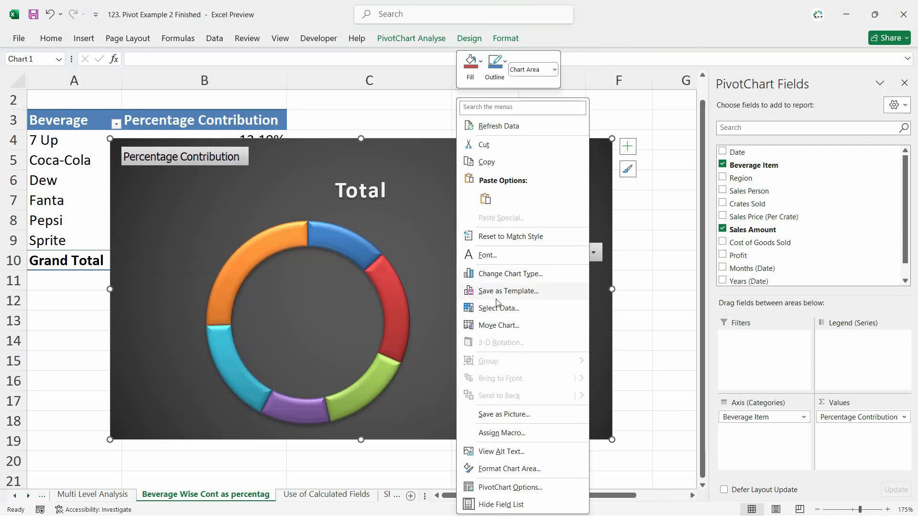
left_click(499, 273)
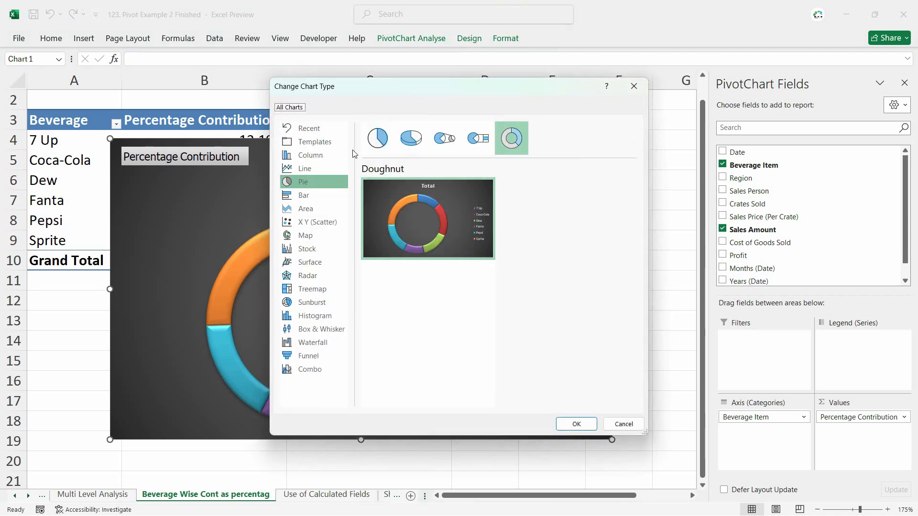
left_click(372, 141)
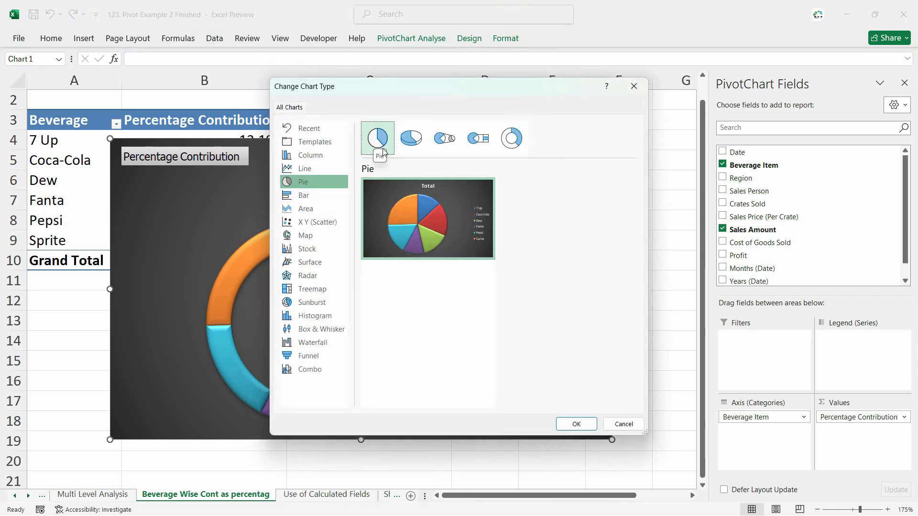
left_click(582, 423)
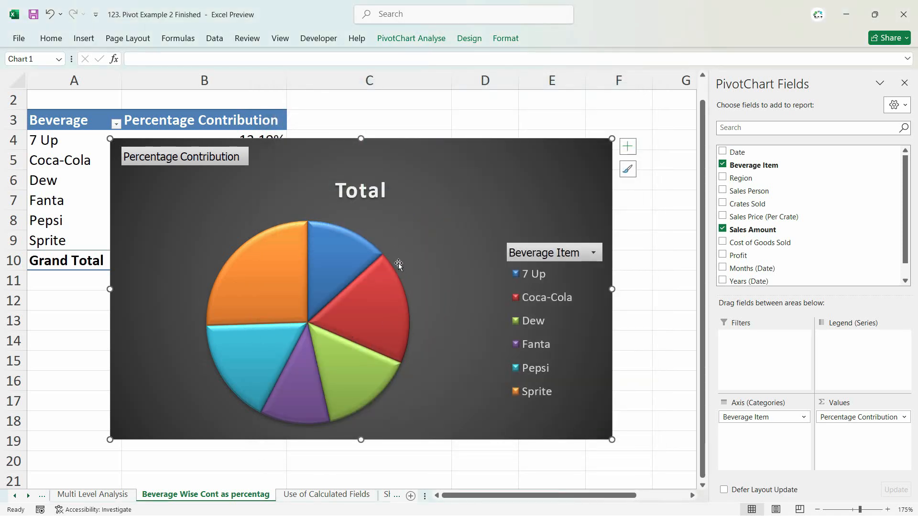
left_click(366, 226)
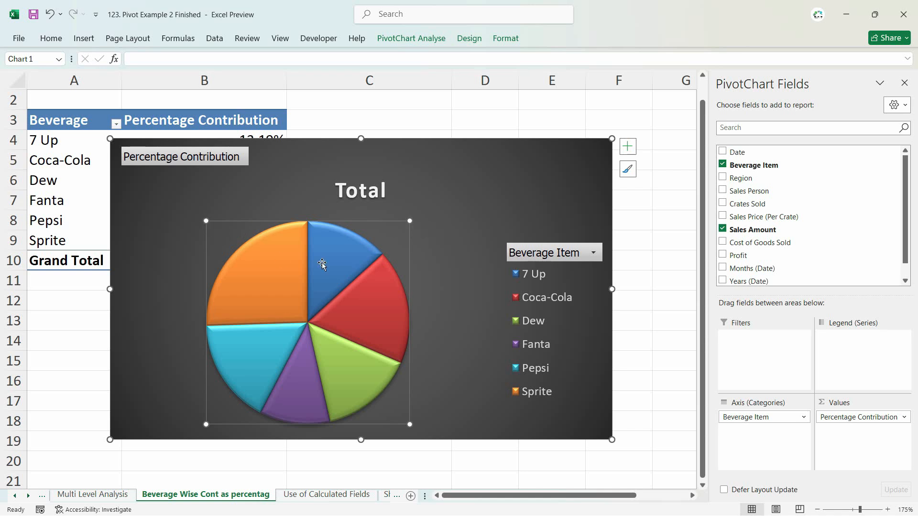
left_click_drag(410, 220, 459, 207)
left_click(371, 199)
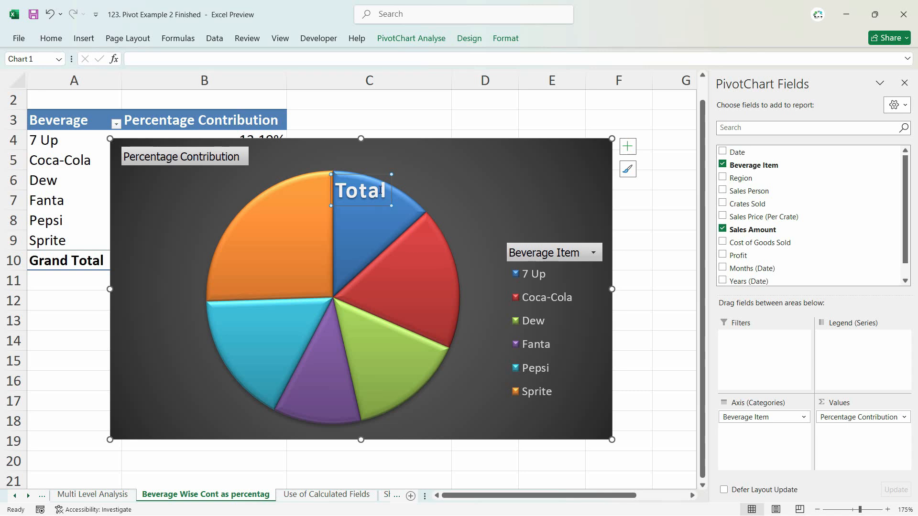
left_click_drag(499, 163, 498, 163)
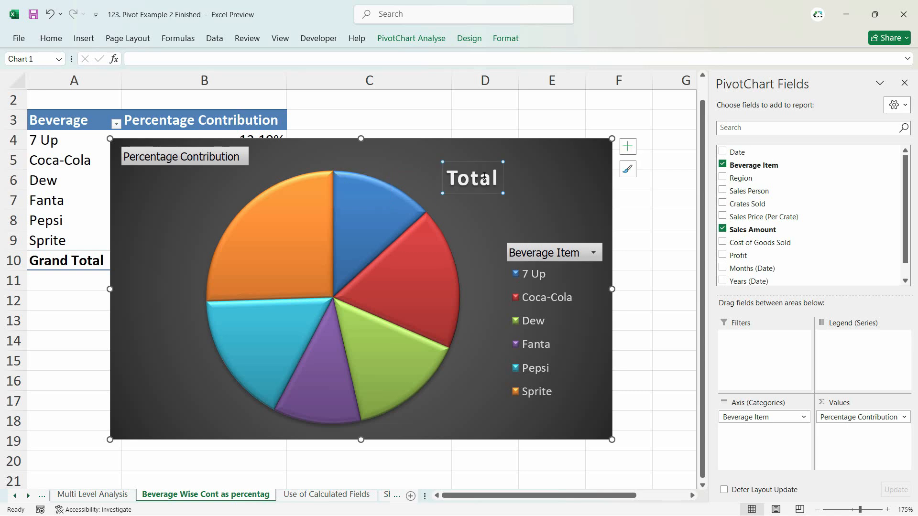
left_click_drag(409, 178, 334, 179)
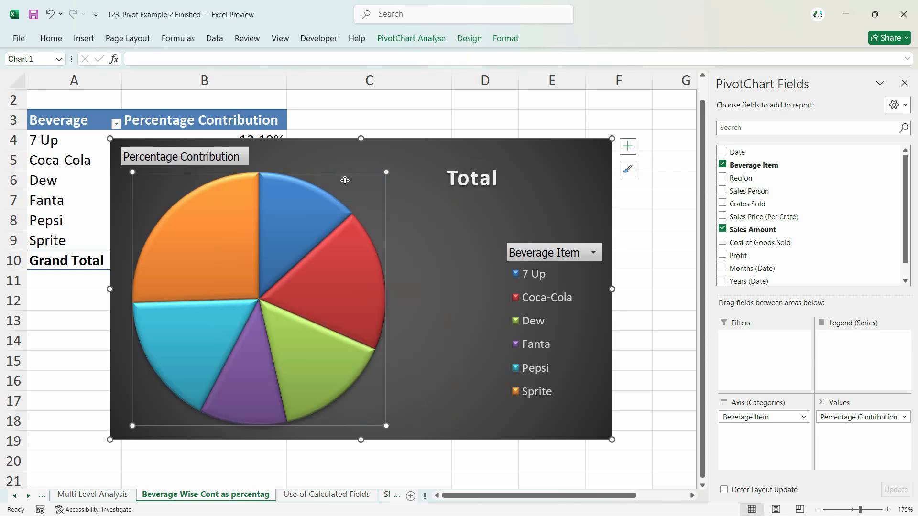
key("ctrl+z")
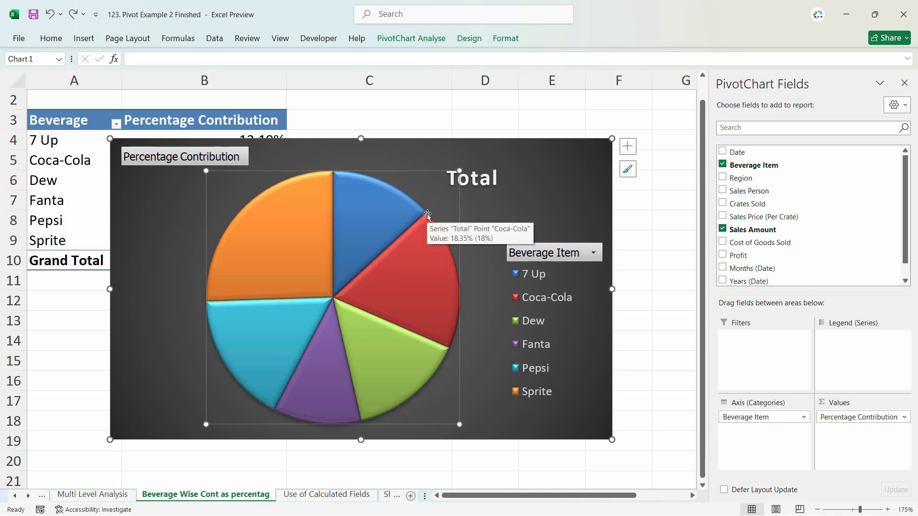
key("ctrl+z")
key("ctrl+z")
left_click(273, 300)
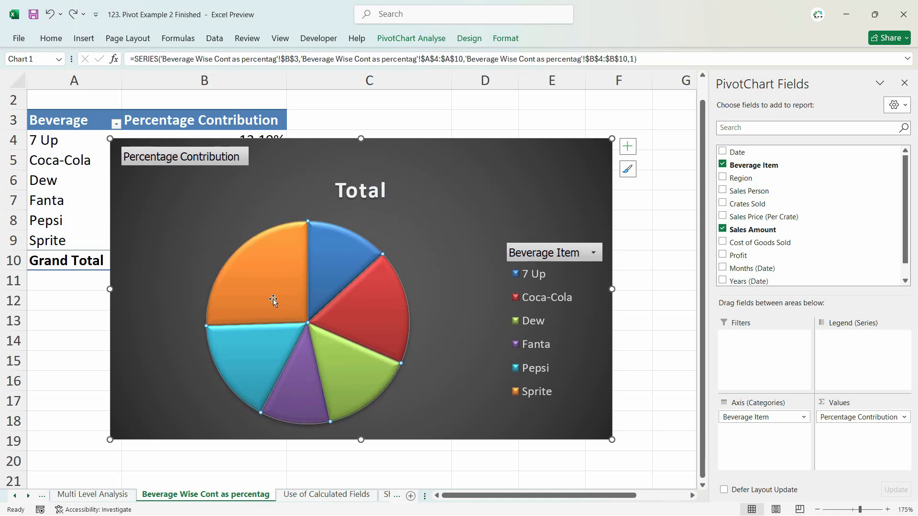
double_click(280, 297)
left_click_drag(279, 293, 271, 287)
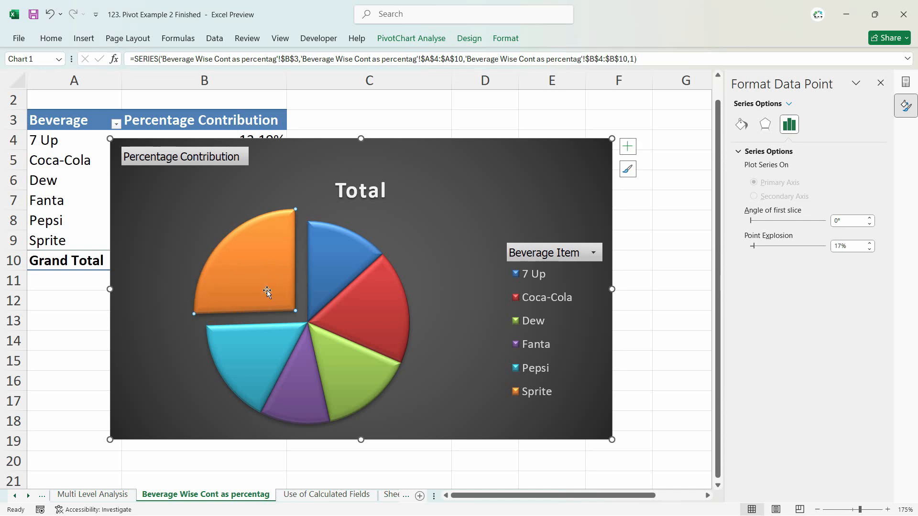
key("ctrl+z")
key("ctrl+z")
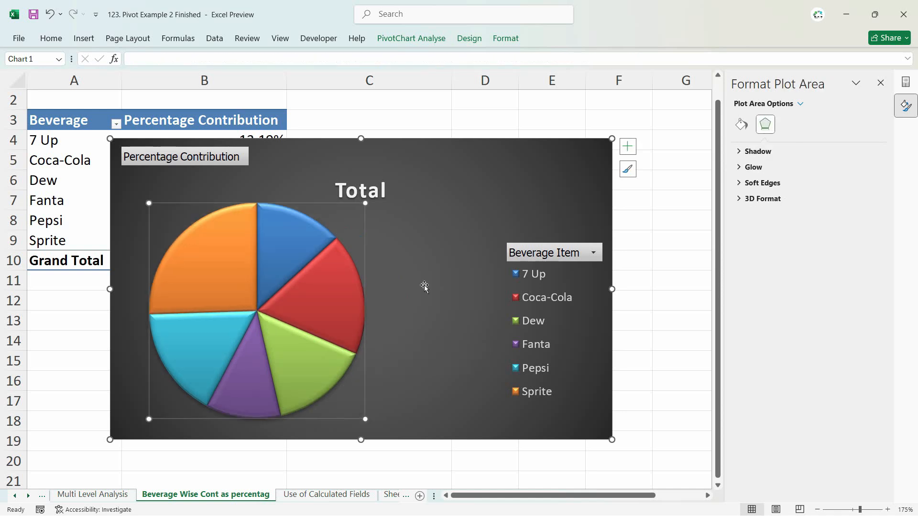
- Enlarge the pie slightly, shift it toward the chart's left side, and pull the Sprite slice a little away from the other slices
left_click(423, 288)
left_click(238, 320)
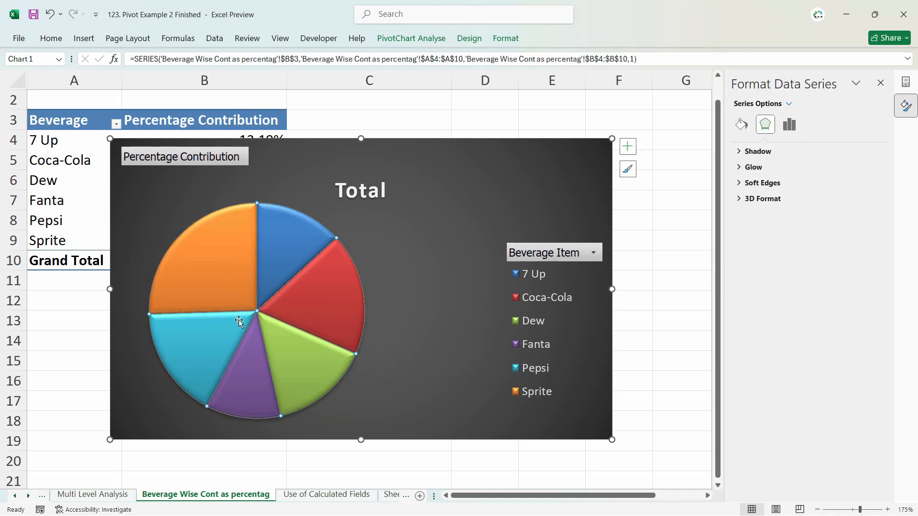
left_click(218, 290)
mouse_move(219, 291)
left_mouse_down()
mouse_move(211, 281)
mouse_move(220, 292)
left_mouse_up()
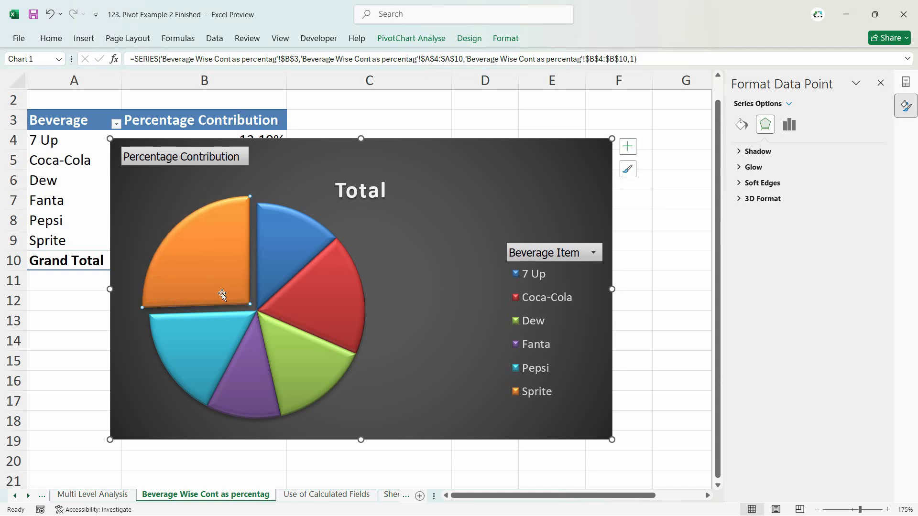
left_click(396, 390)
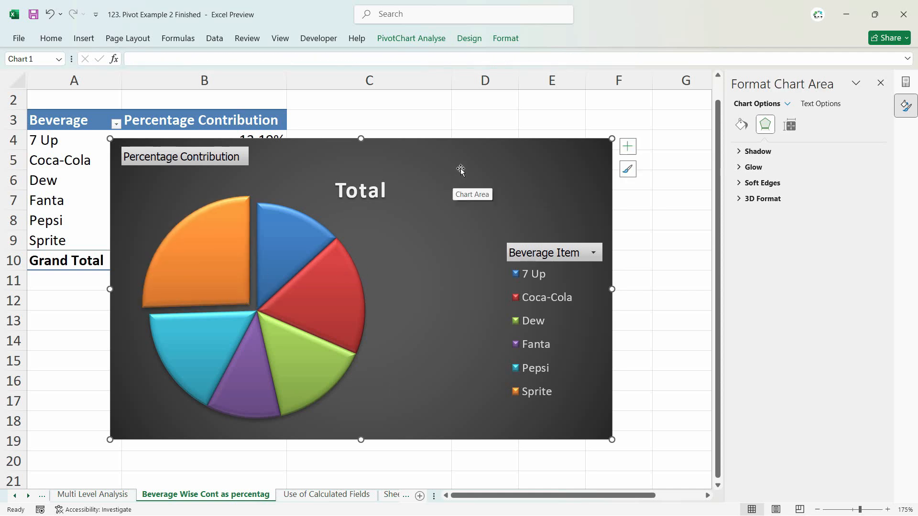
- Move the pie chart to the Dashboard sheet beside the Sales by Each Person Region Wise chart, sized to fill rows 24 to 39 up to column Q
key("Delete")
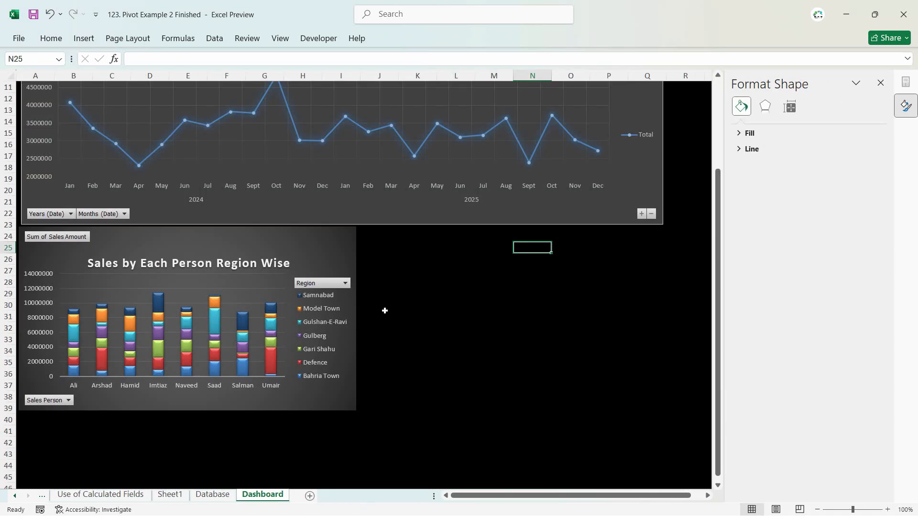
left_click(388, 246)
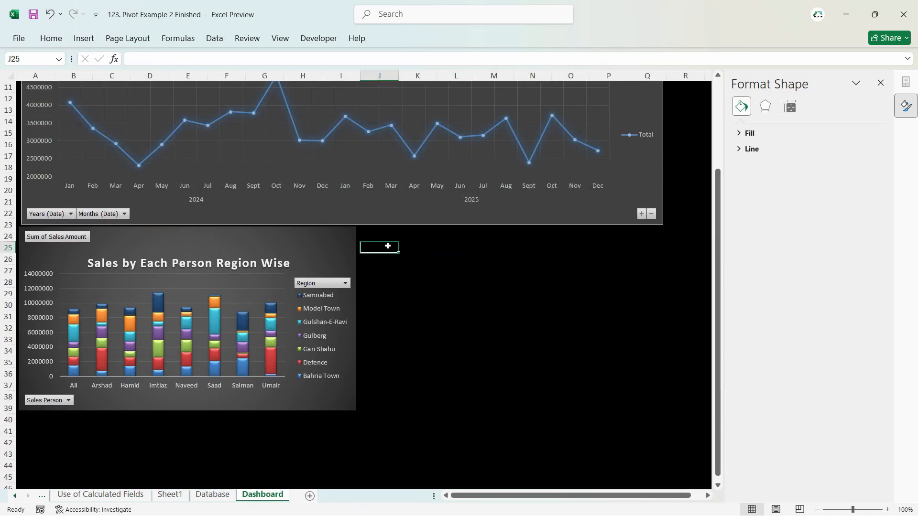
key("ctrl+v")
left_click_drag(648, 243, 656, 227)
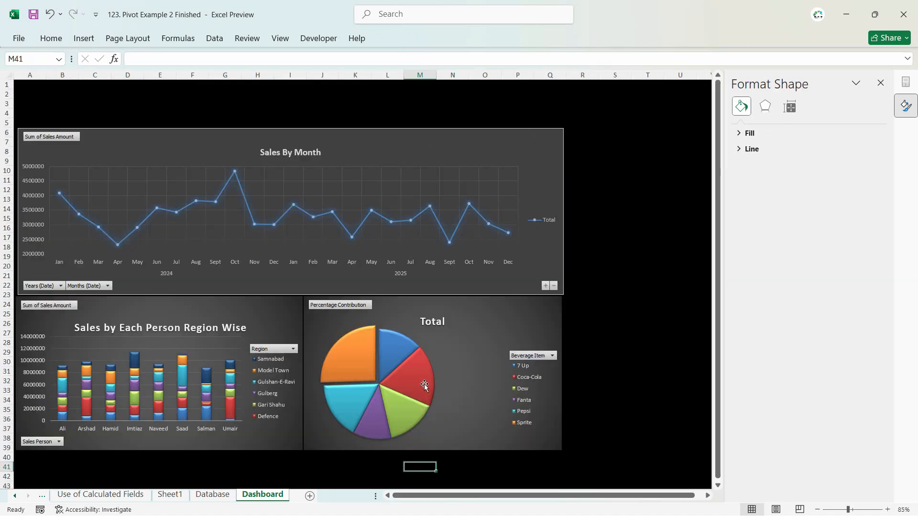
- Enlarge the pie's plot area on the dashboard and move the chart title right, clear of the slices
left_click(433, 326)
left_click(433, 354)
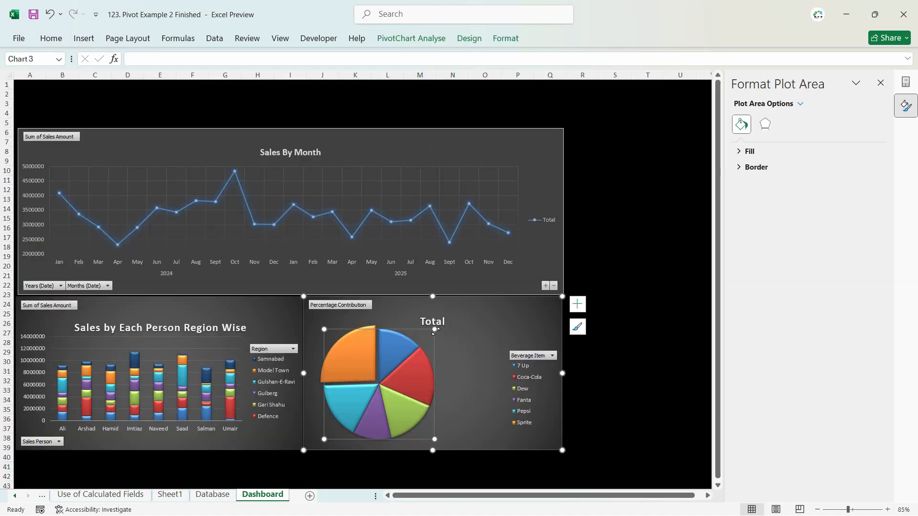
left_click_drag(450, 329, 450, 328)
left_click_drag(438, 322, 480, 321)
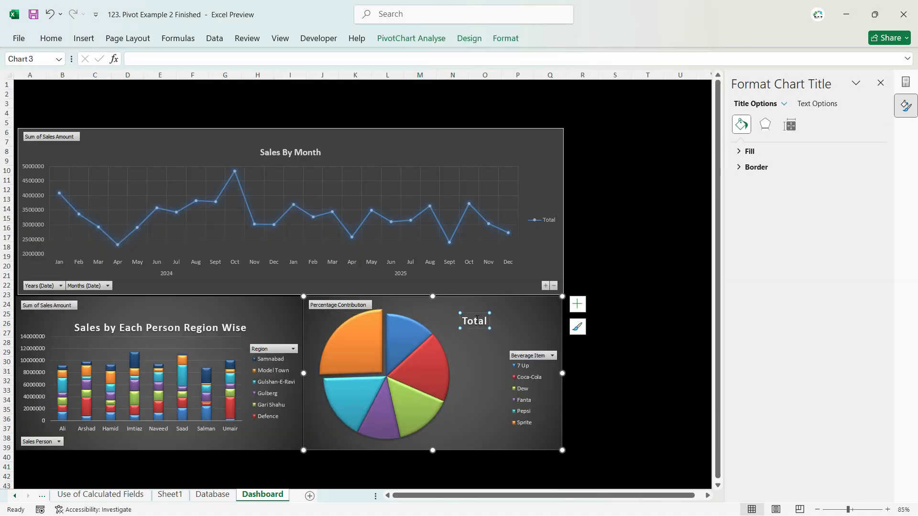
- Change the pie chart's title to "Beverage Sale Contribution" and shift it against the chart's right edge
double_click(480, 321)
type("Bev")
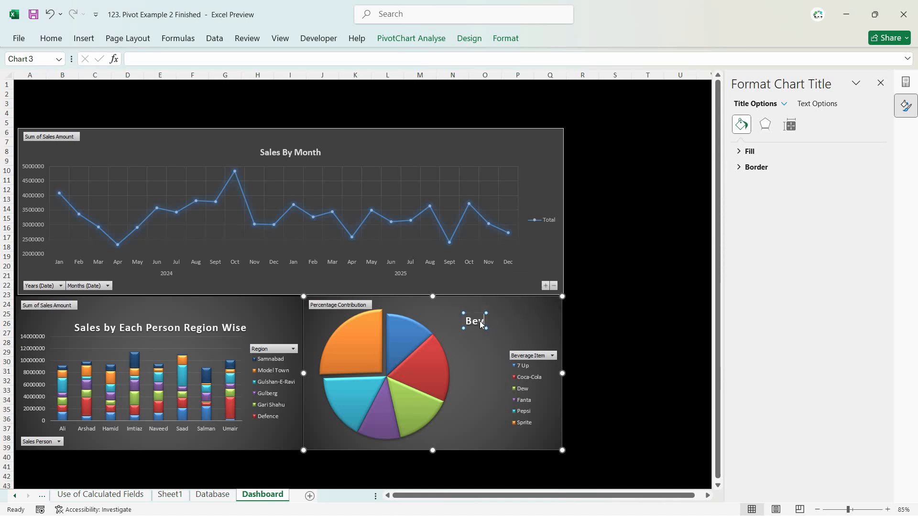
type("erage Wise Contribution")
double_click(460, 322)
type("Sale")
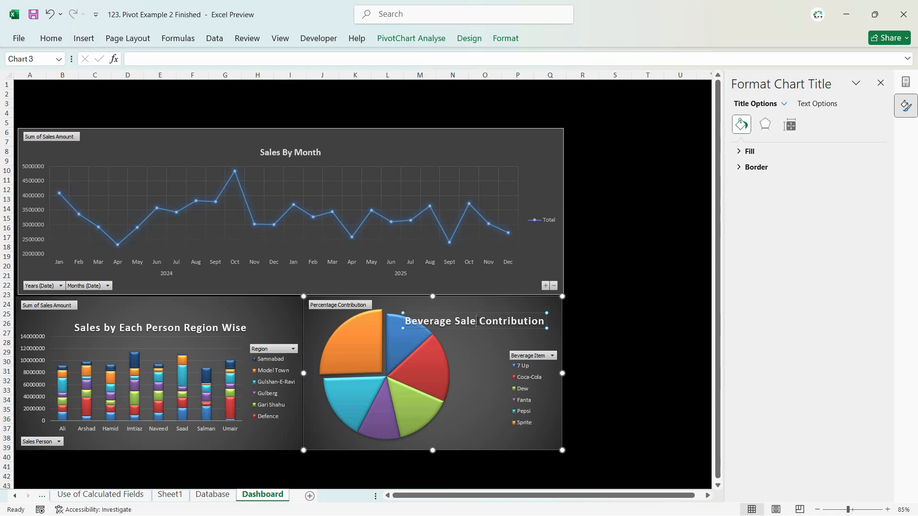
key("Escape")
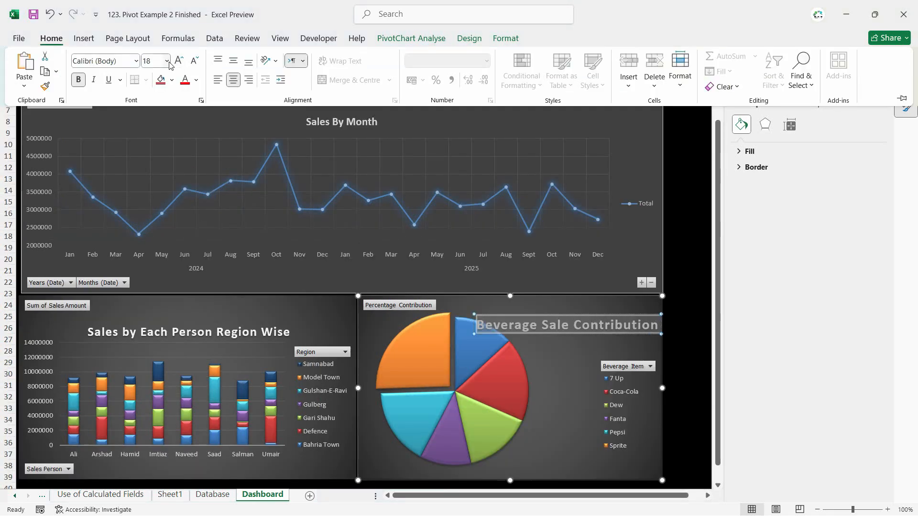
- Set the font size of the pie chart's title to 12
left_click(167, 62)
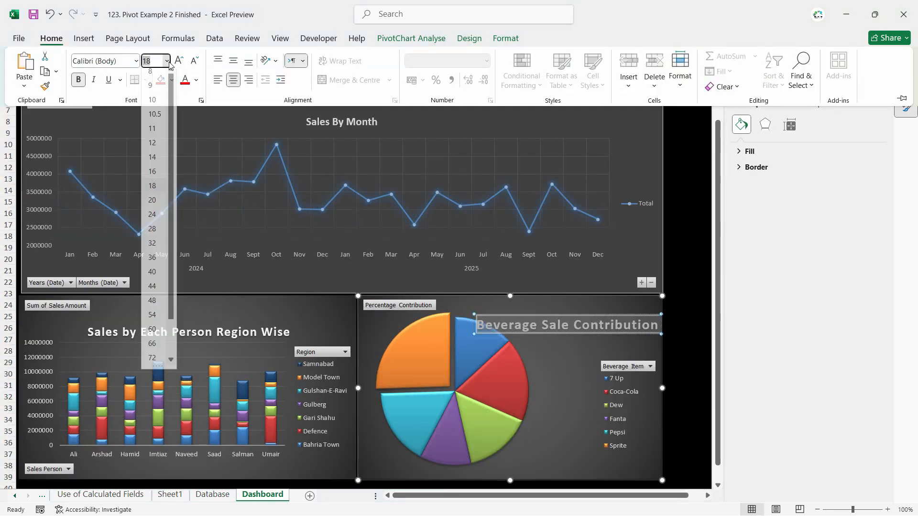
left_click(156, 149)
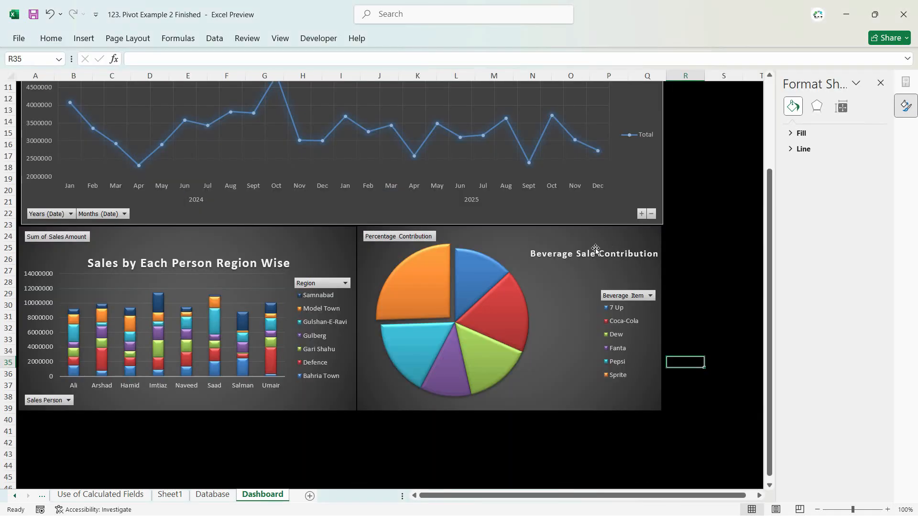
scroll(716, 282, "up", 3)
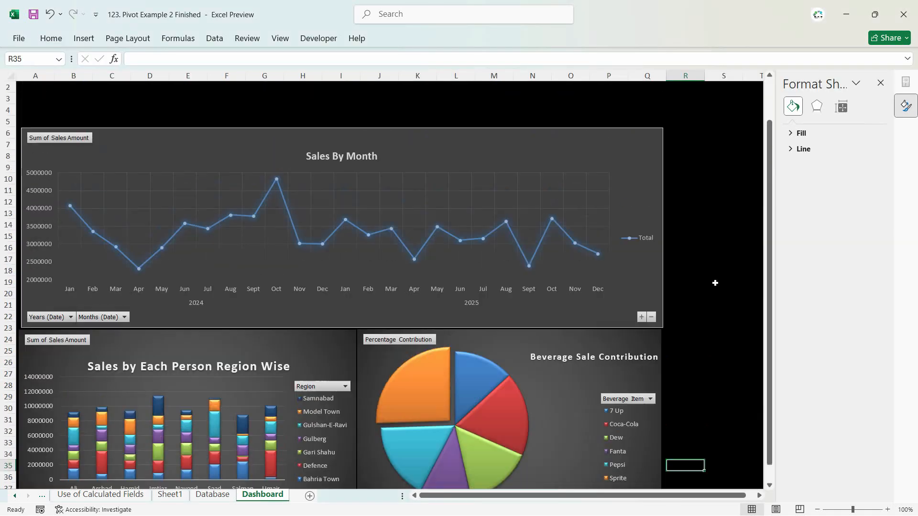
scroll(614, 353, "down", 2)
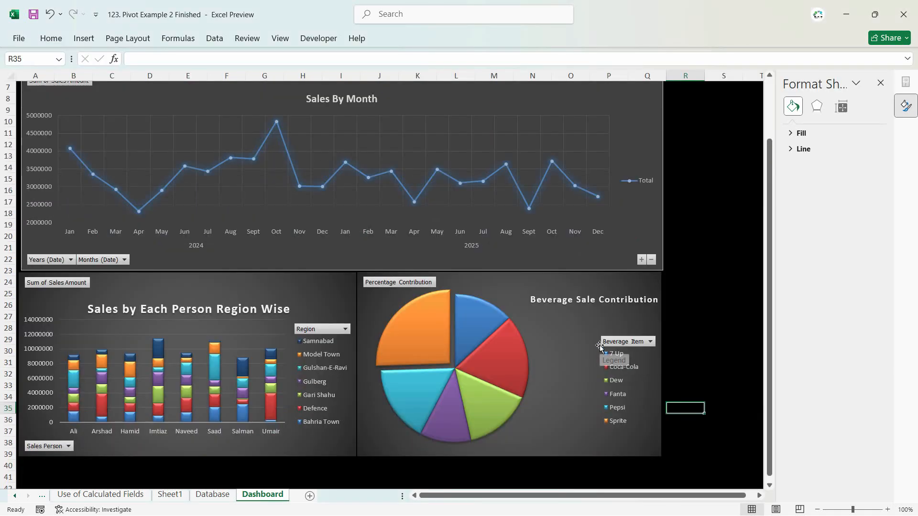
- Try the light chart style with dark boxed percentage labels on the pie chart, and switch back to the dark style
left_click(494, 324)
scroll(528, 374, "up", 1, "ctrl")
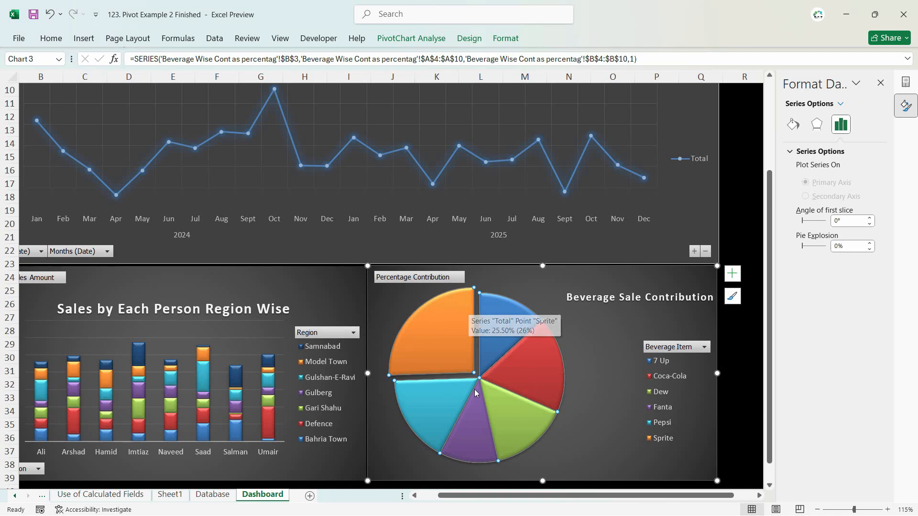
right_click(514, 321)
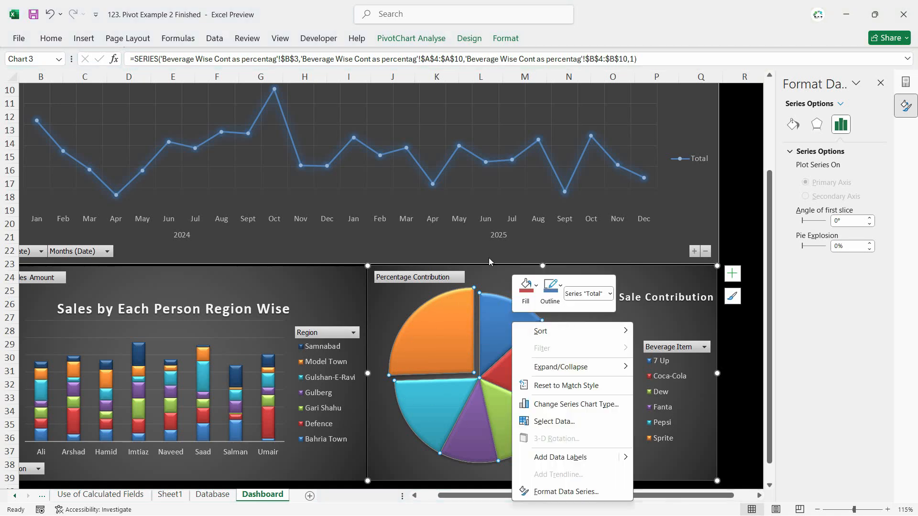
left_click(473, 42)
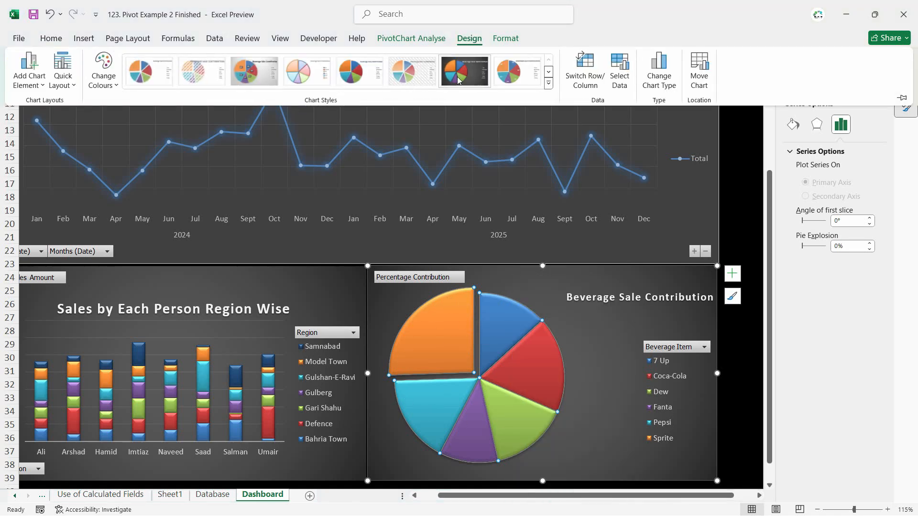
left_click(254, 71)
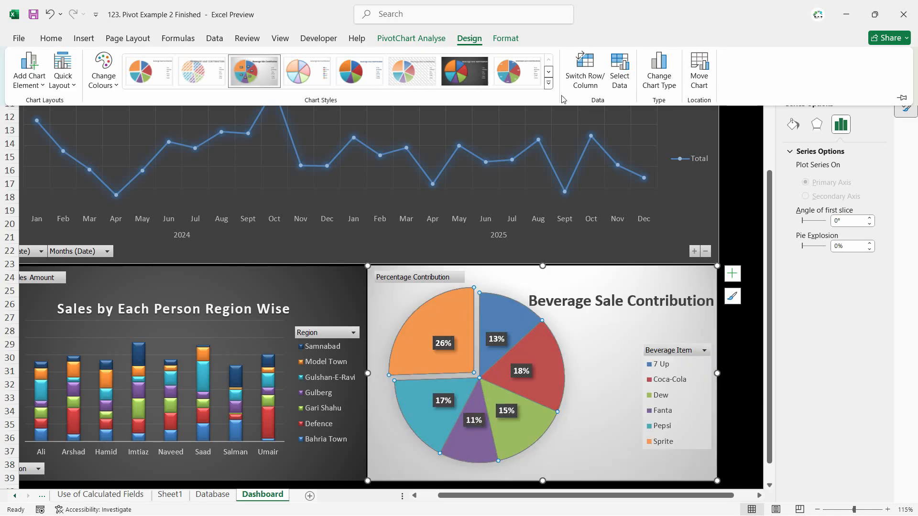
left_click(471, 83)
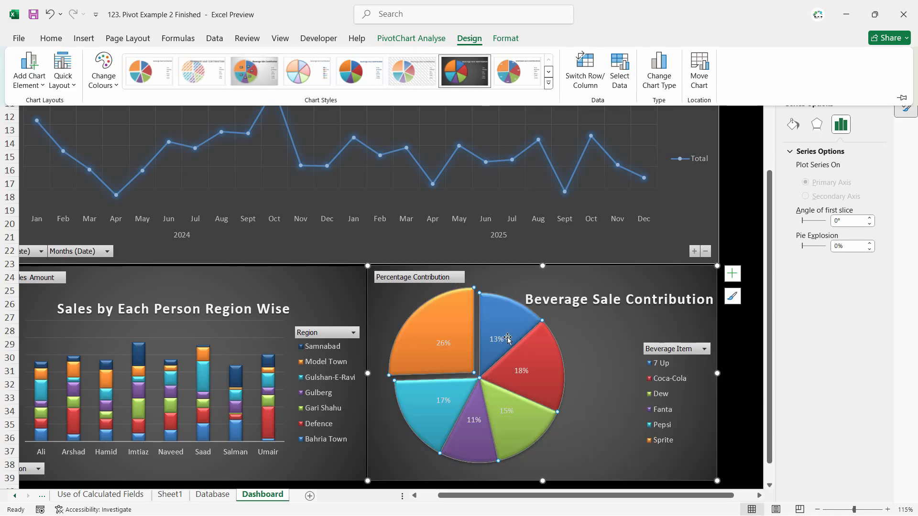
- Select the whole pie chart and compare the light boxed-label style with the dark style again, ending on the dark one
left_click(588, 340)
left_click(484, 333)
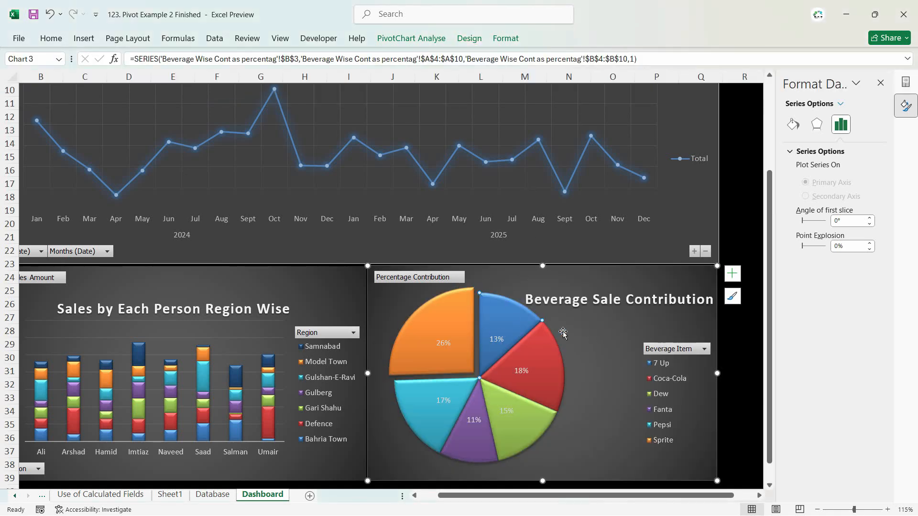
left_click(562, 332)
left_click(469, 39)
left_click(250, 78)
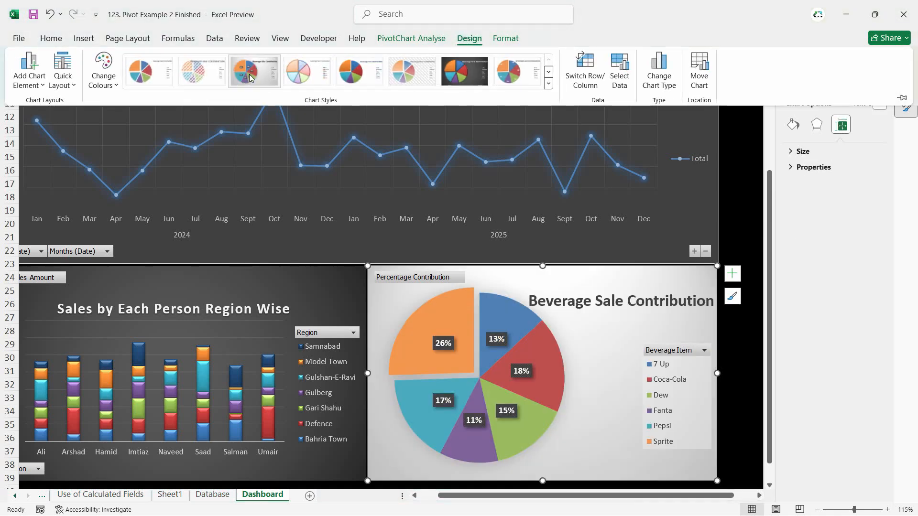
left_click(463, 72)
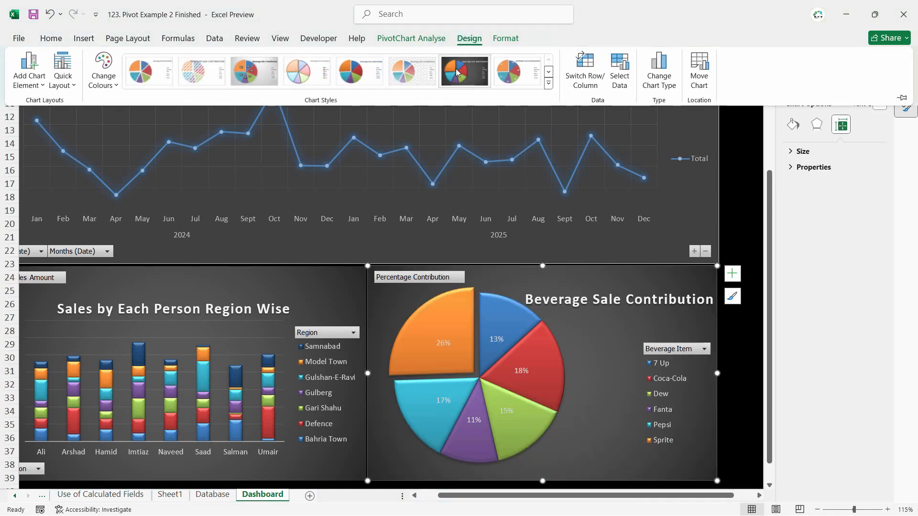
left_click(576, 372)
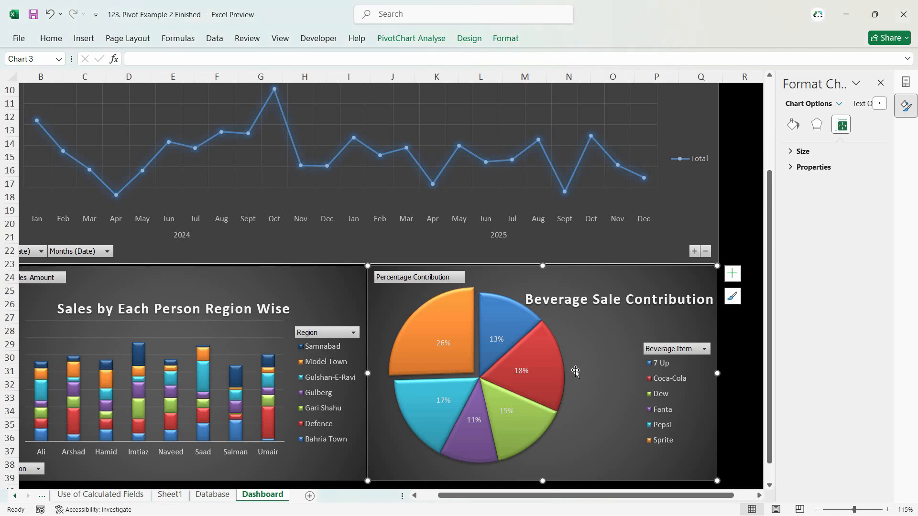
- Undo the recent chart style changes on the pie chart
key("ctrl+z")
key("ctrl+z")
key("ctrl+z")
key("ctrl+z")
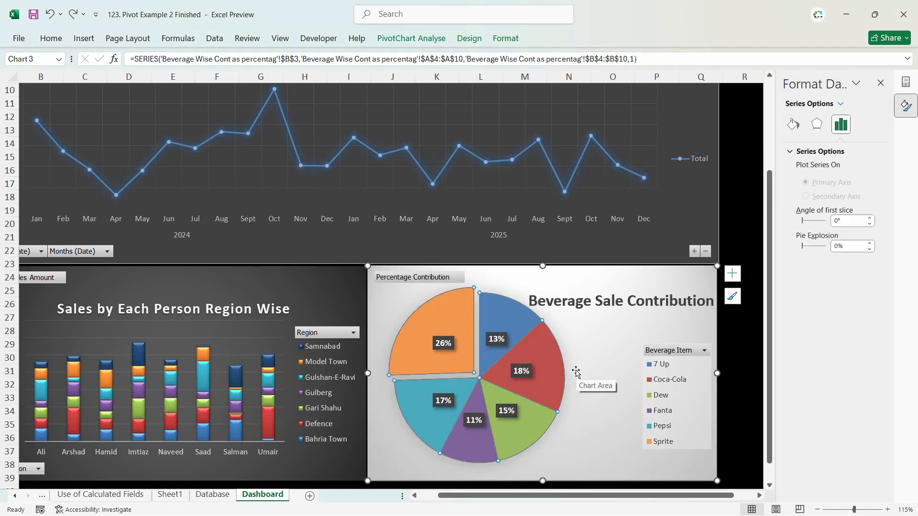
- Add data labels to the Beverage Sale Contribution pie slices and format the labels in bold black text
right_click(500, 338)
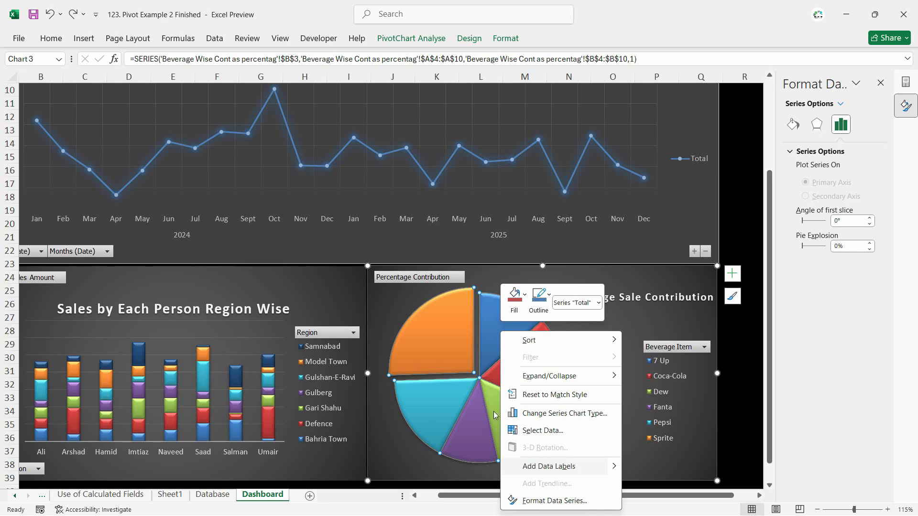
left_click(591, 468)
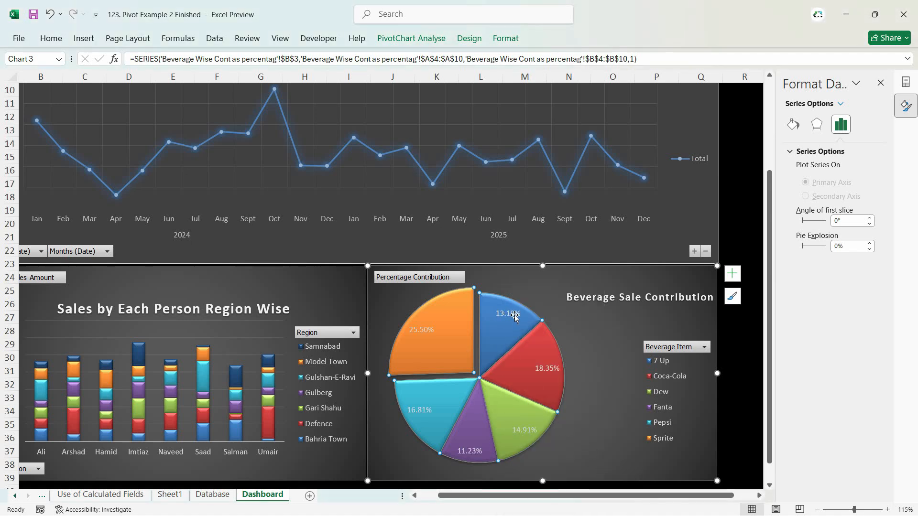
left_click(422, 331)
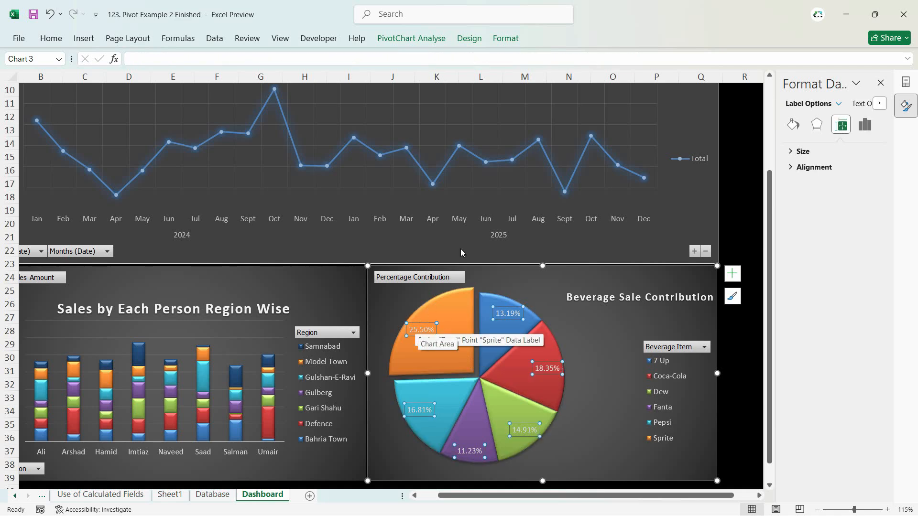
left_click(50, 38)
left_click(196, 80)
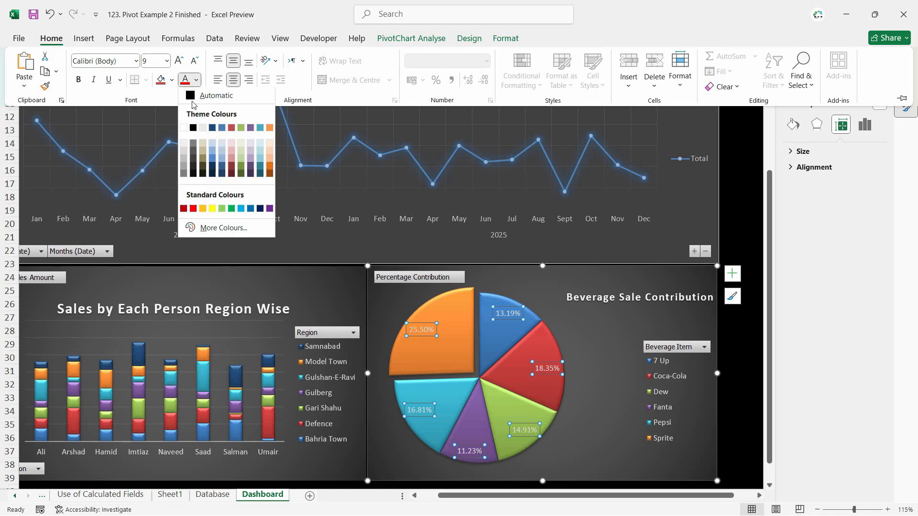
left_click(192, 129)
left_click(79, 79)
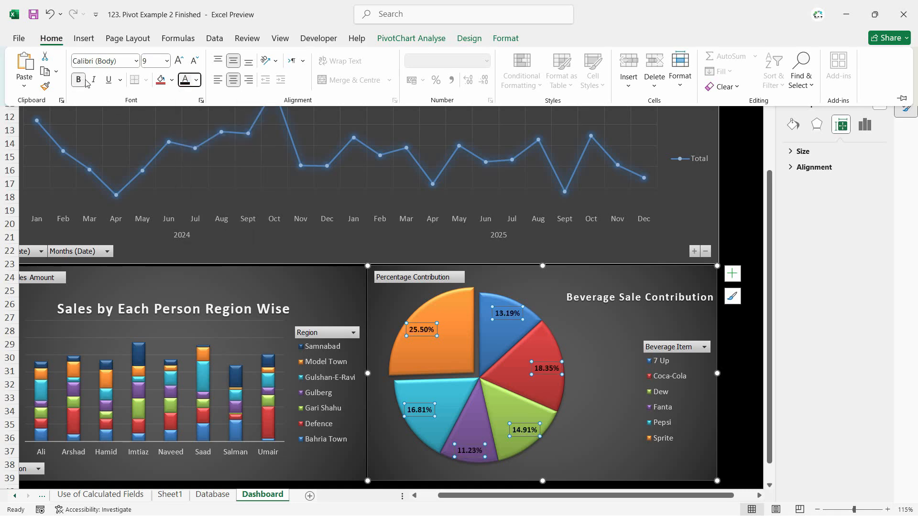
left_click(581, 432)
scroll(581, 431, "down", 2)
left_click(560, 467)
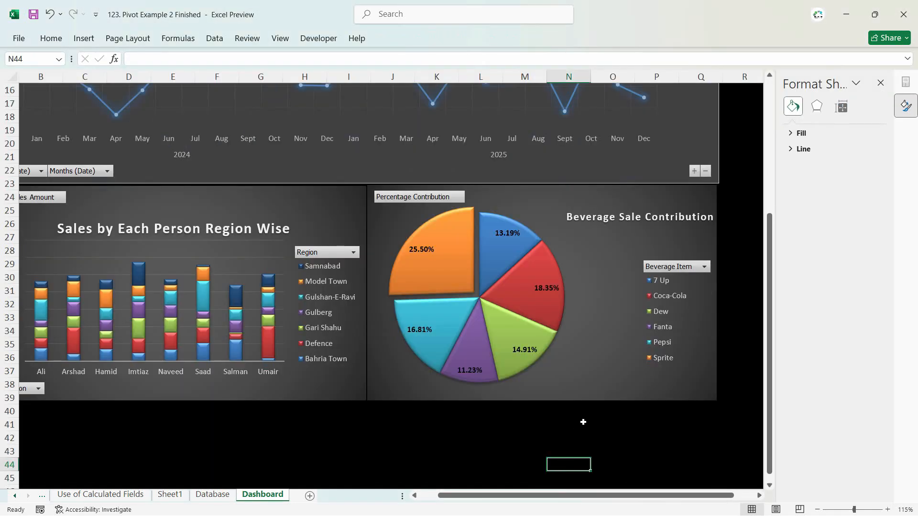
scroll(707, 392, "up", 4)
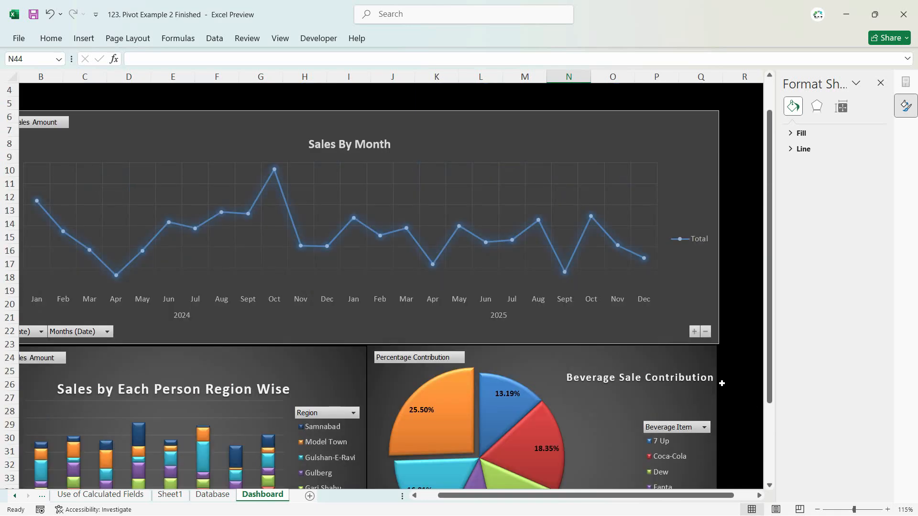
scroll(721, 383, "up", 1)
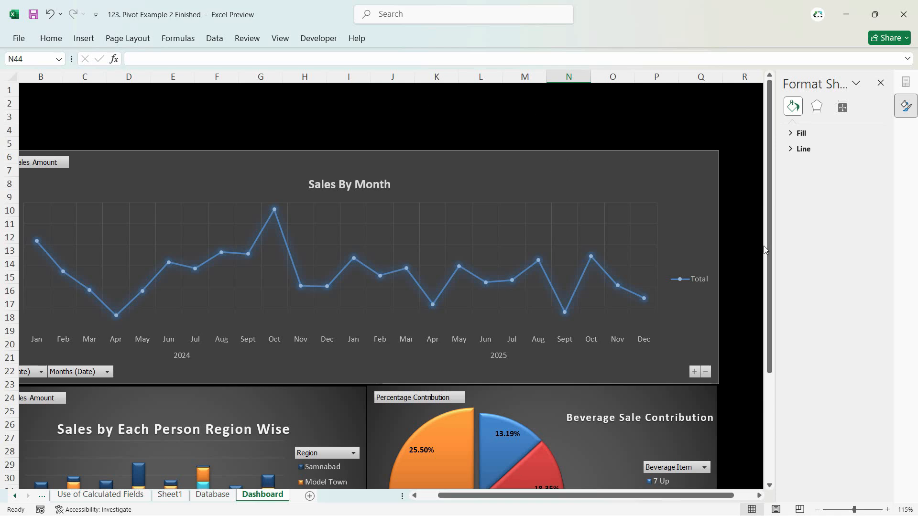
mouse_move(764, 246)
left_mouse_down()
mouse_move(764, 332)
mouse_move(766, 250)
left_mouse_up()
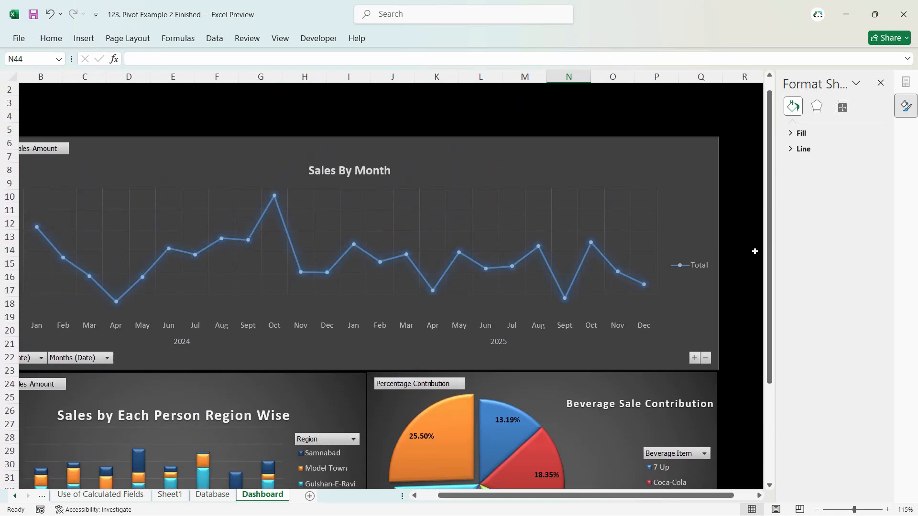